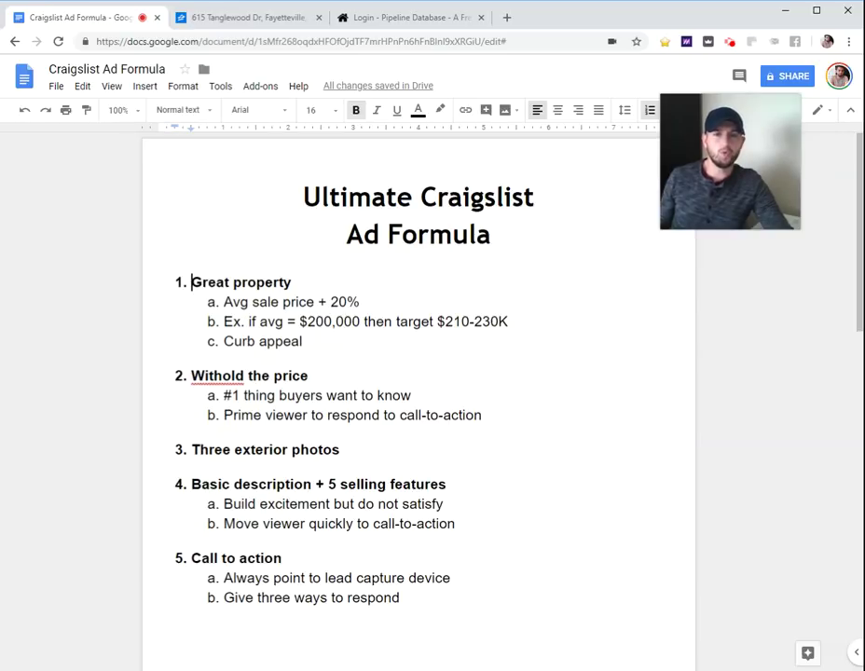
- Review the formula outline's Great property heading and its three sub-points
mouse_move(727, 150)
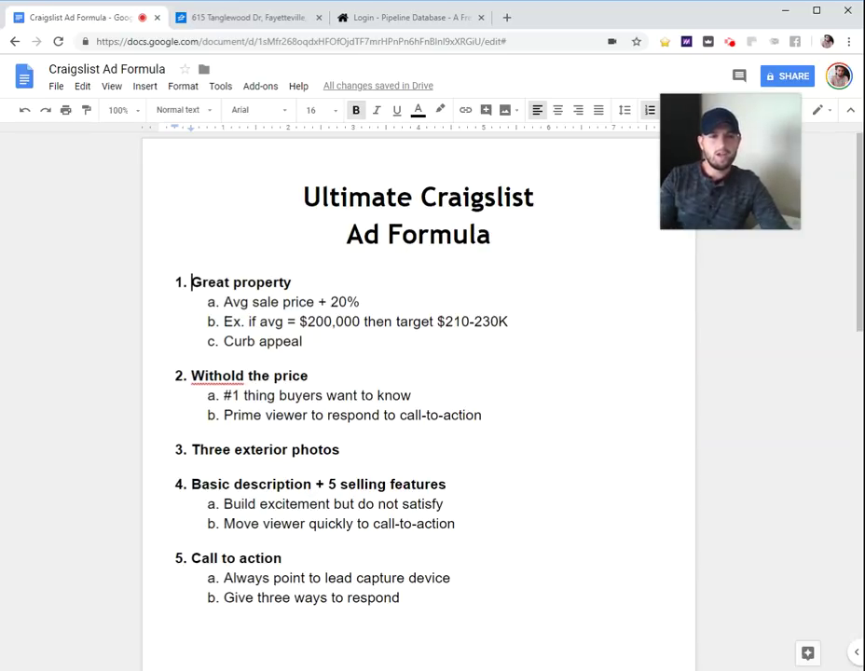
mouse_move(317, 286)
mouse_down()
mouse_move(233, 275)
mouse_move(191, 282)
mouse_up()
click(224, 306)
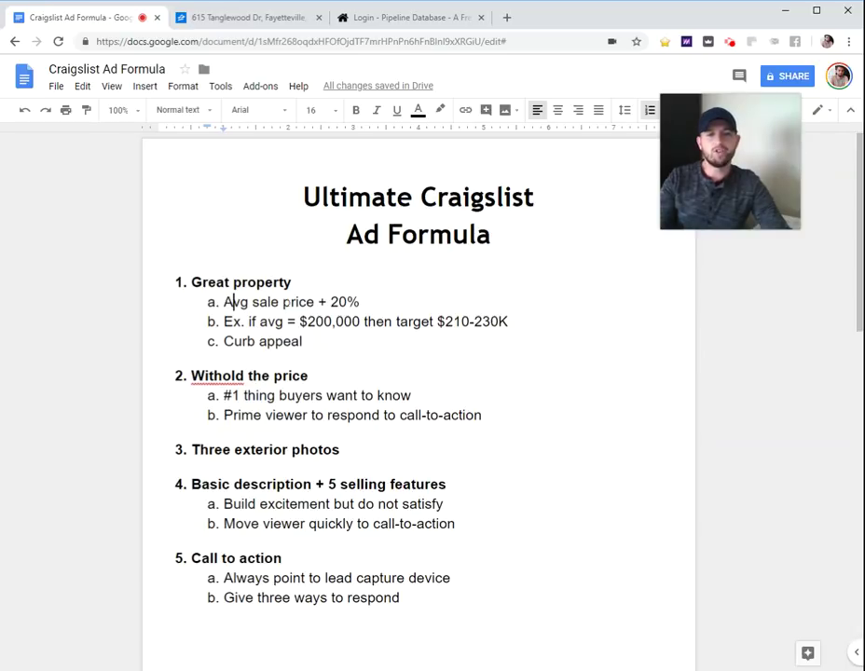
click(361, 302)
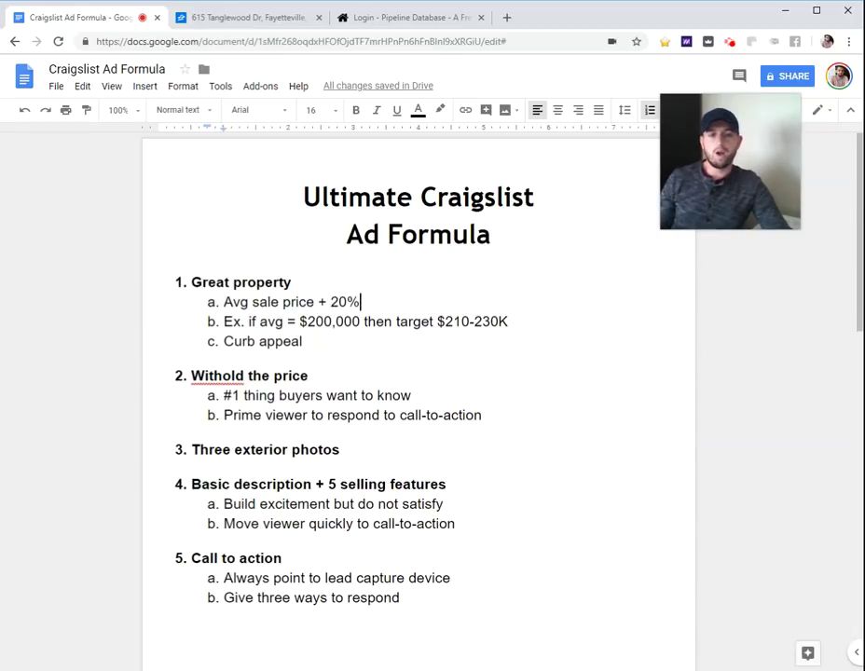
drag(307, 341, 224, 299)
click(294, 322)
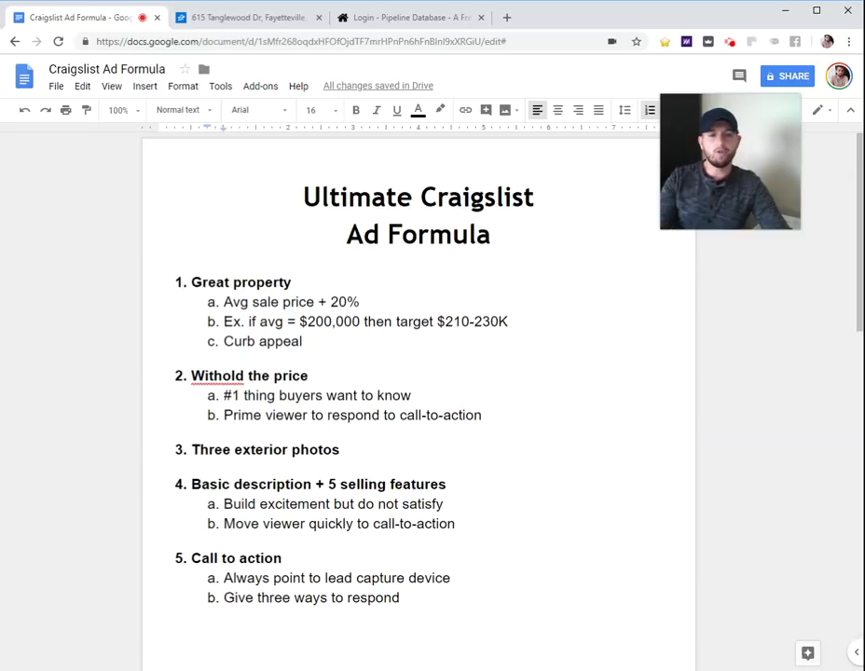
scroll(418, 373, down, 1)
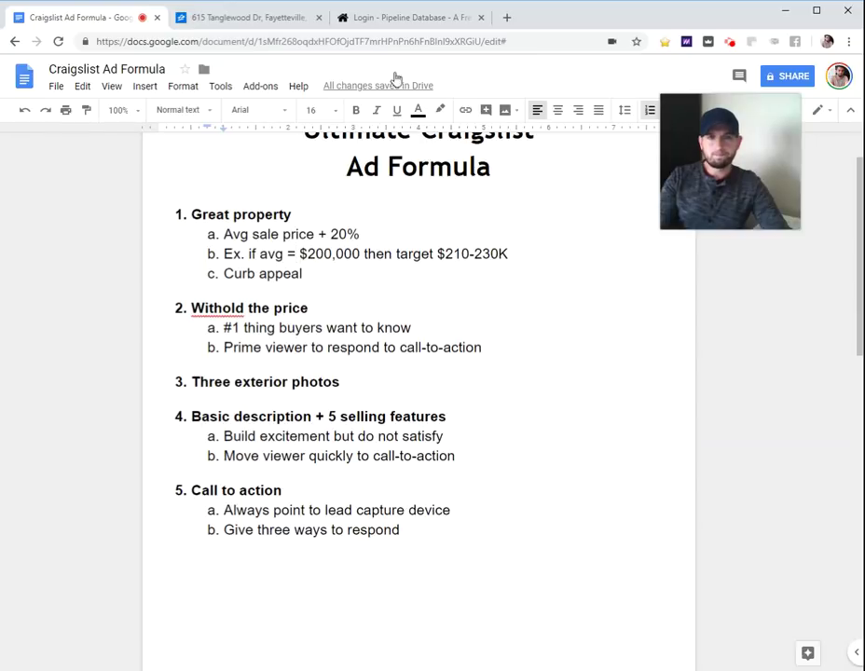
- Log in to Pipeline Database and start a new Craigslist ad in the Ad Generator
click(401, 22)
click(455, 457)
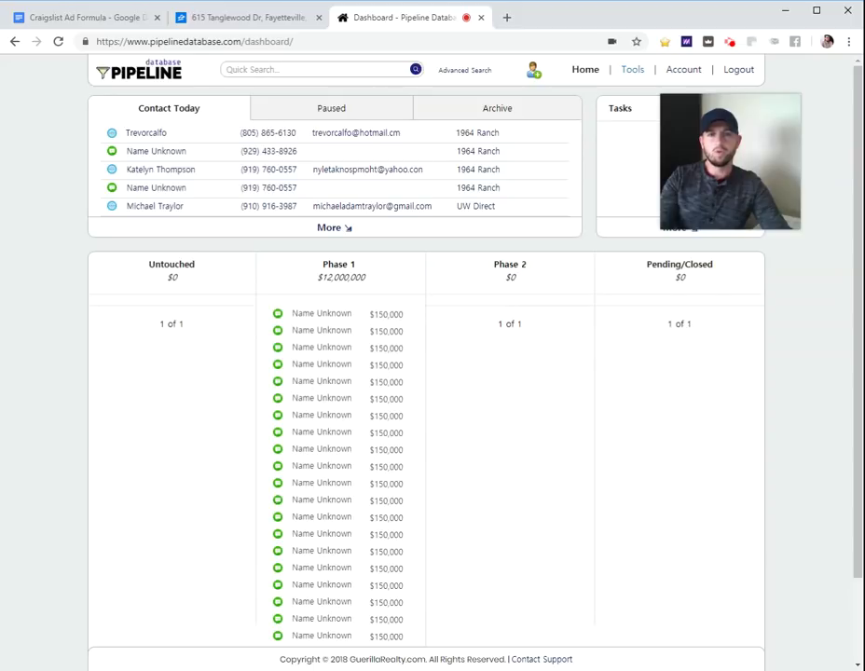
click(633, 71)
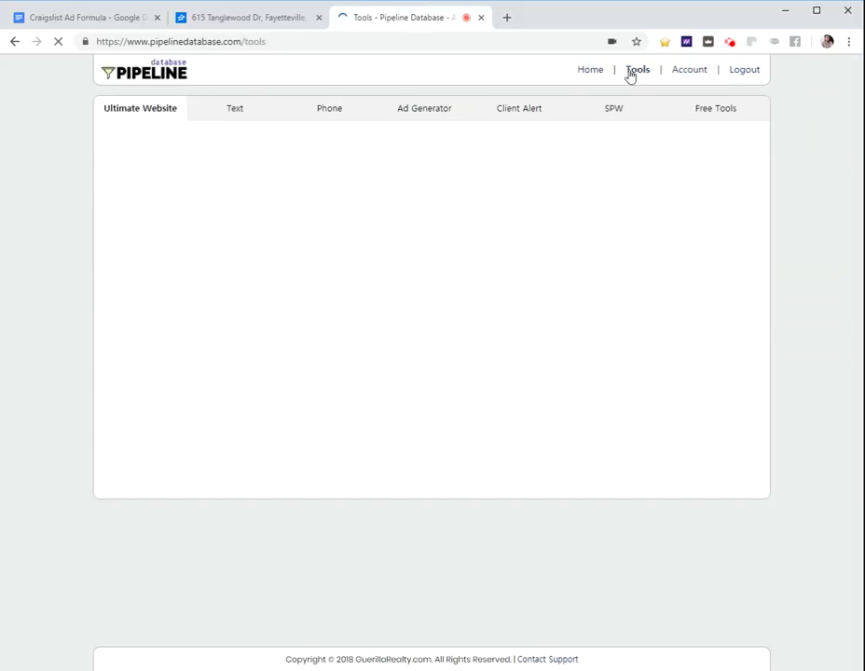
click(429, 112)
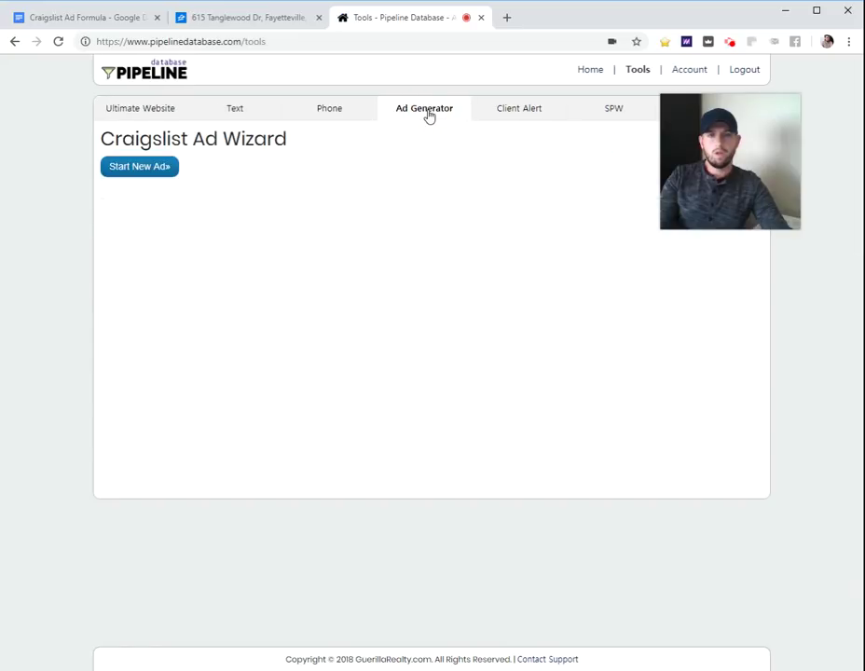
click(156, 172)
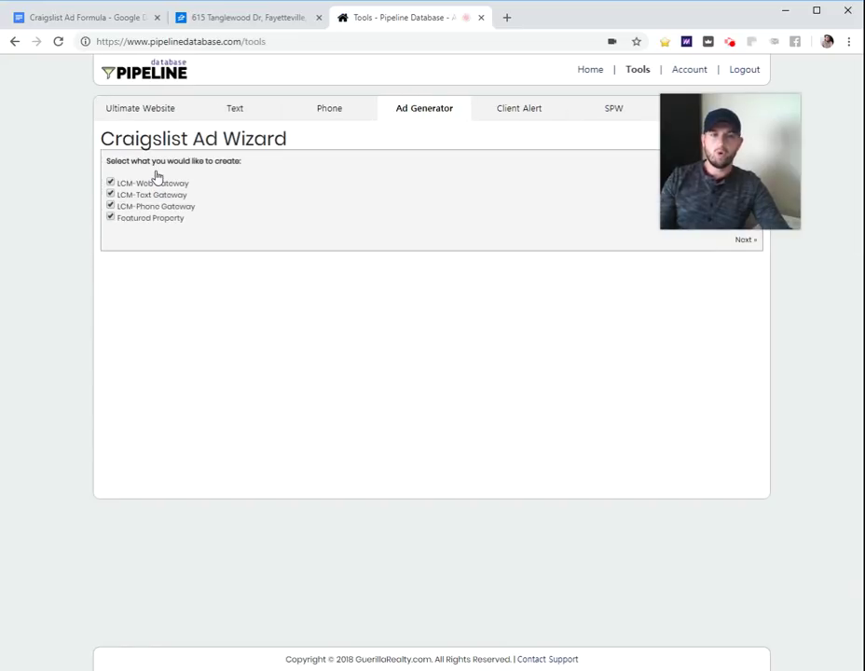
- Advance the ad wizard twice to the map-marker step, then return to the formula document
click(747, 241)
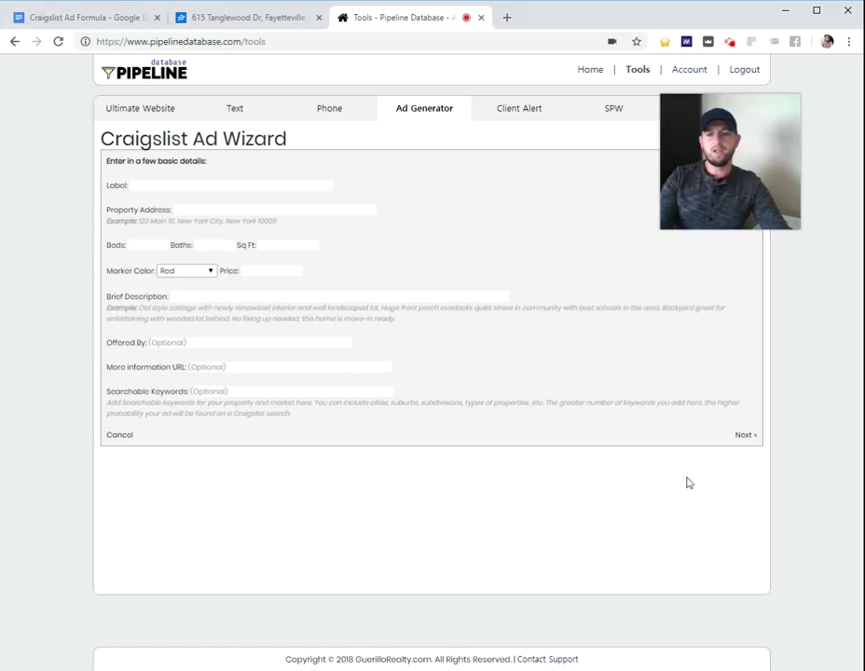
click(744, 439)
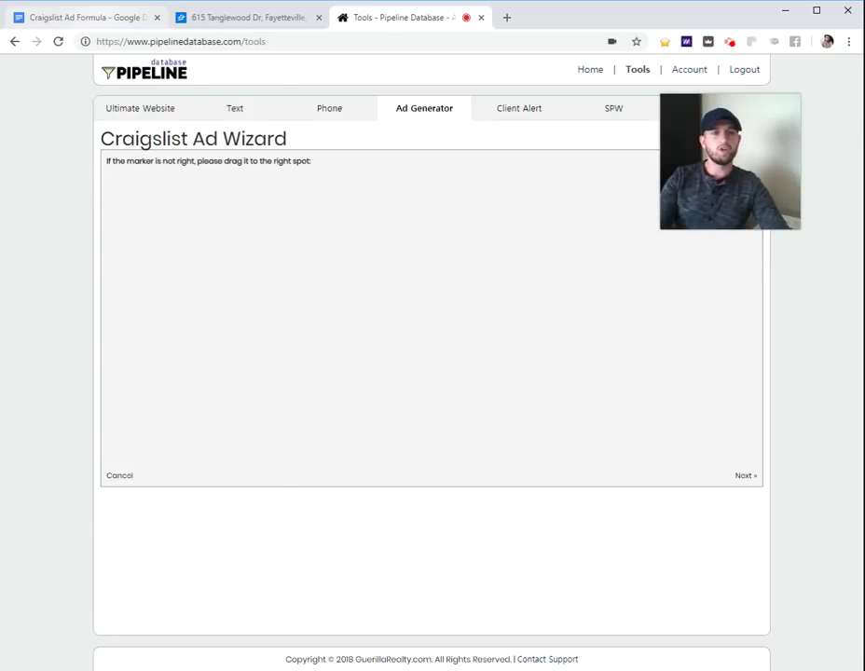
click(99, 18)
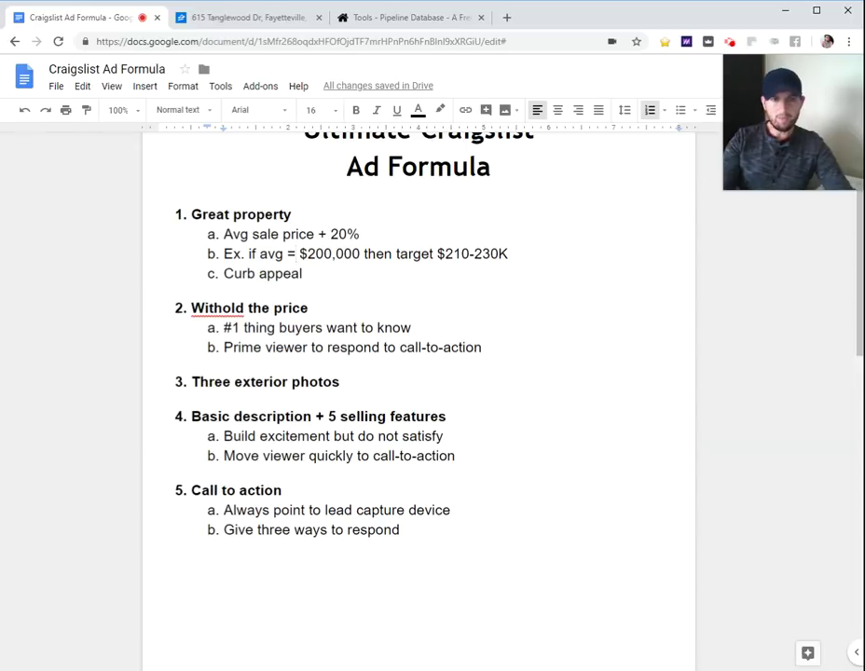
scroll(419, 373, down, 1)
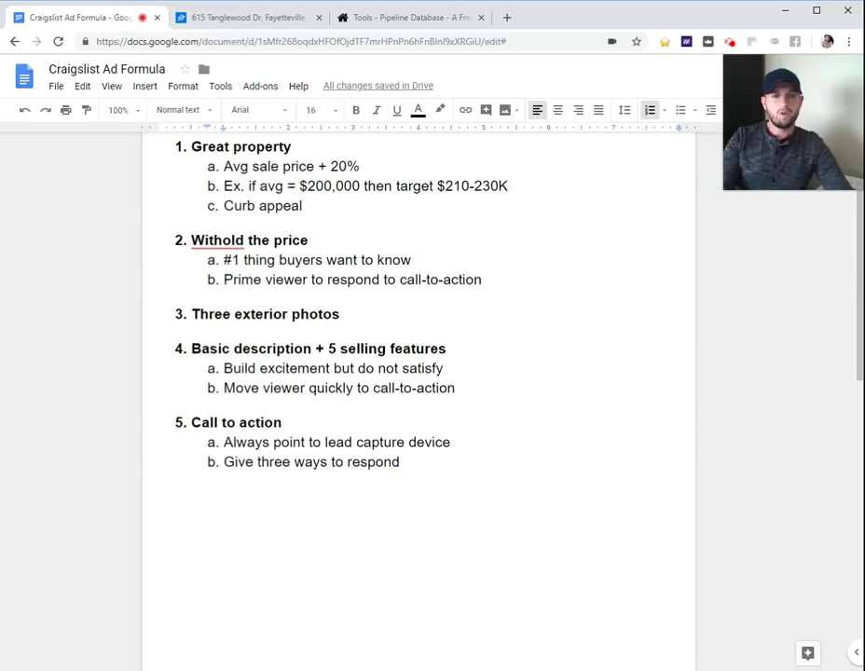
drag(310, 240, 222, 241)
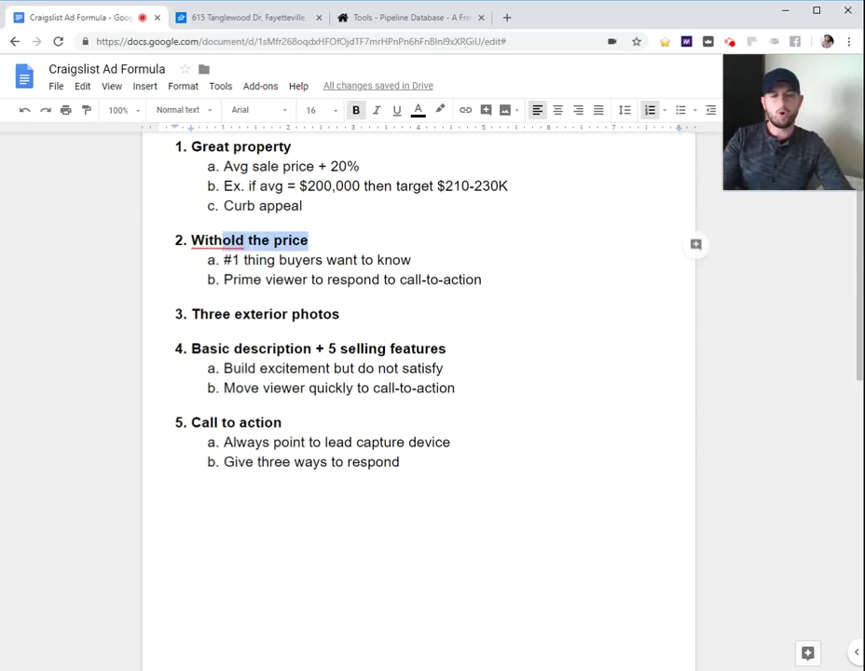
click(247, 241)
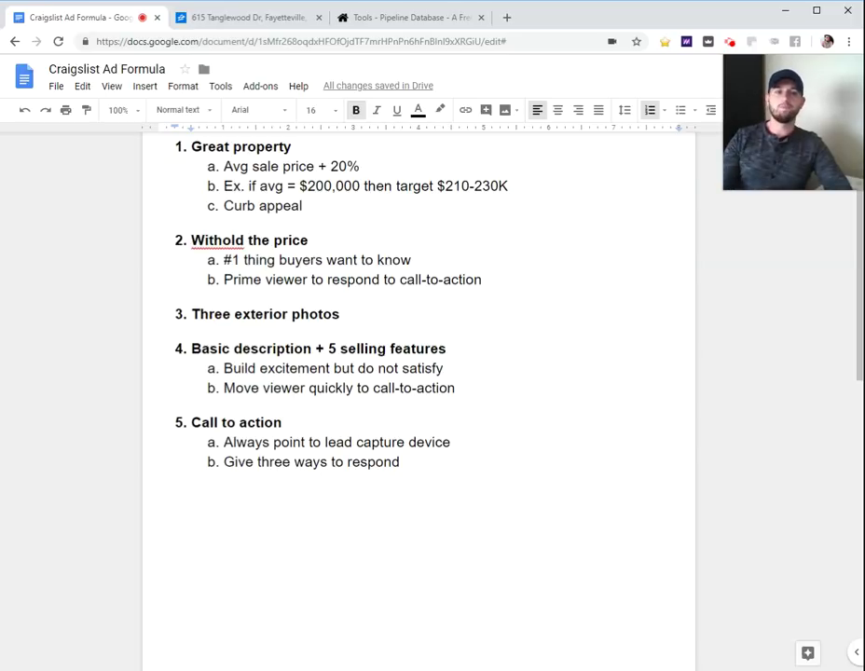
drag(339, 314, 200, 315)
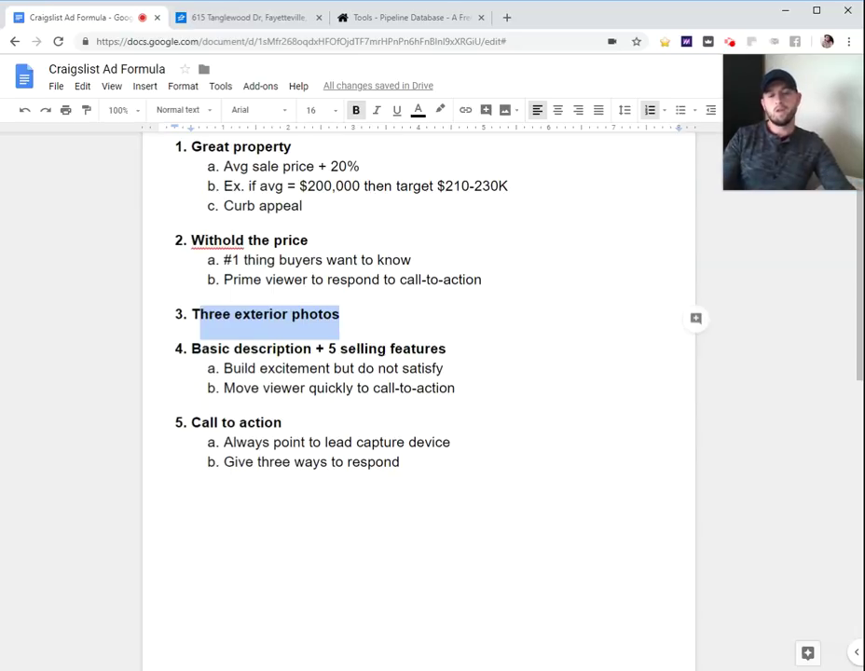
- Review the Call to action item, including lead capture device and the three-ways-to-respond line
click(198, 350)
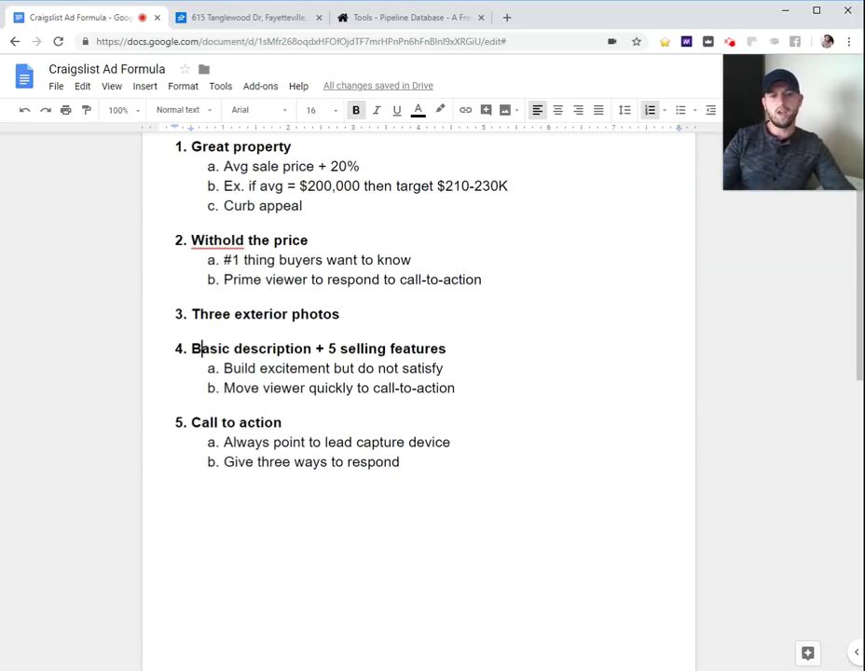
click(286, 422)
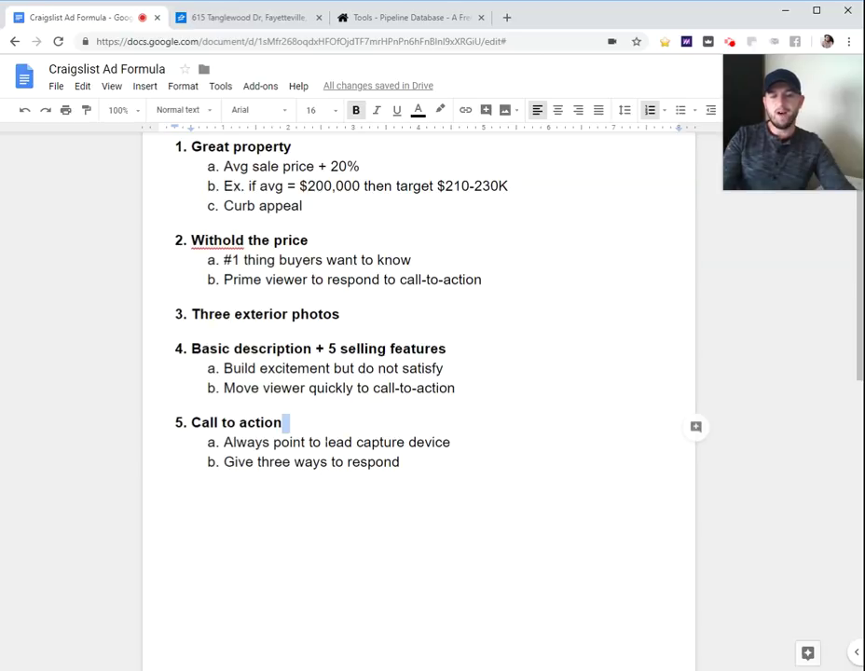
drag(322, 442, 457, 443)
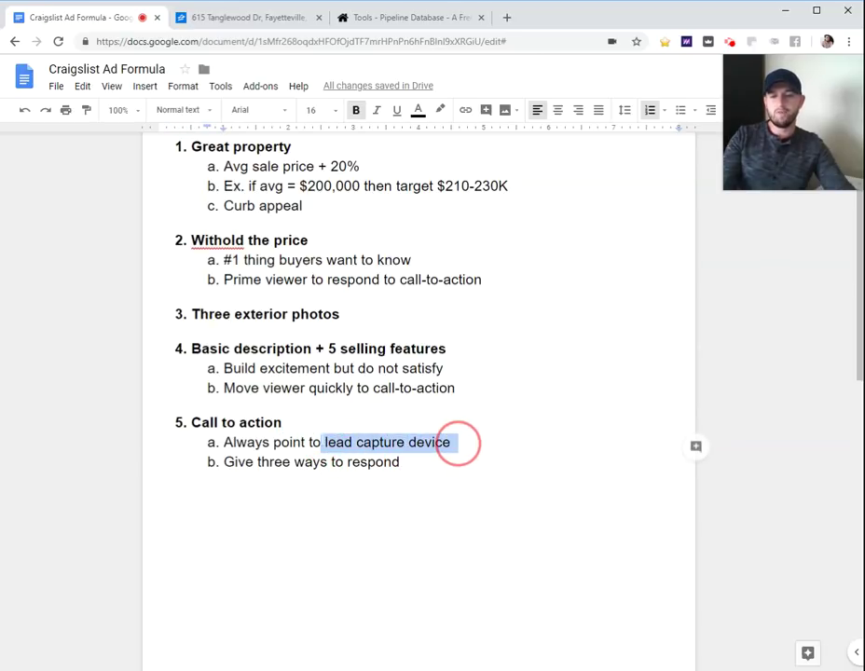
click(457, 443)
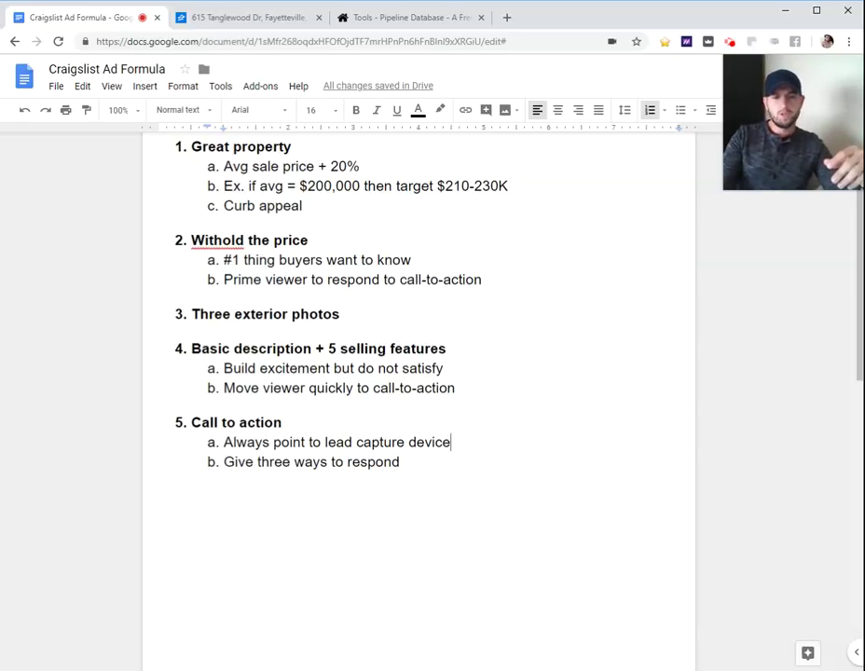
mouse_move(224, 462)
mouse_down()
mouse_move(363, 469)
mouse_move(409, 460)
mouse_up()
key(Right)
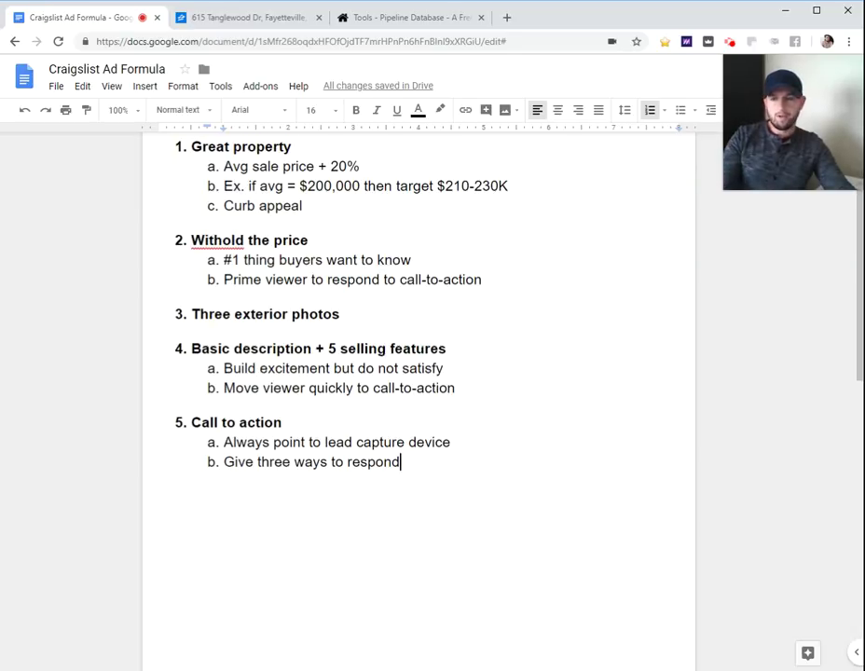
scroll(418, 401, down, 5)
click(224, 401)
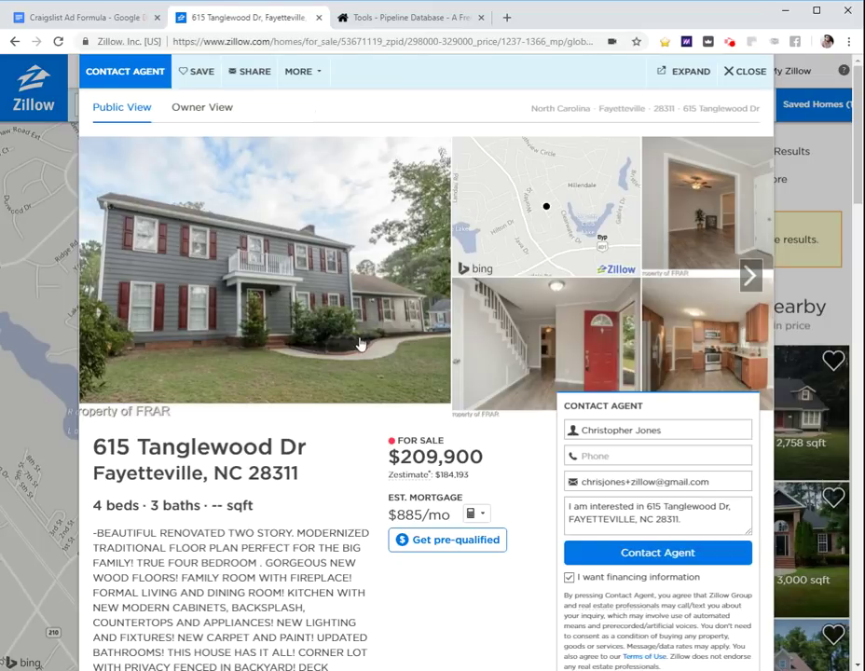
scroll(263, 250, down, 3)
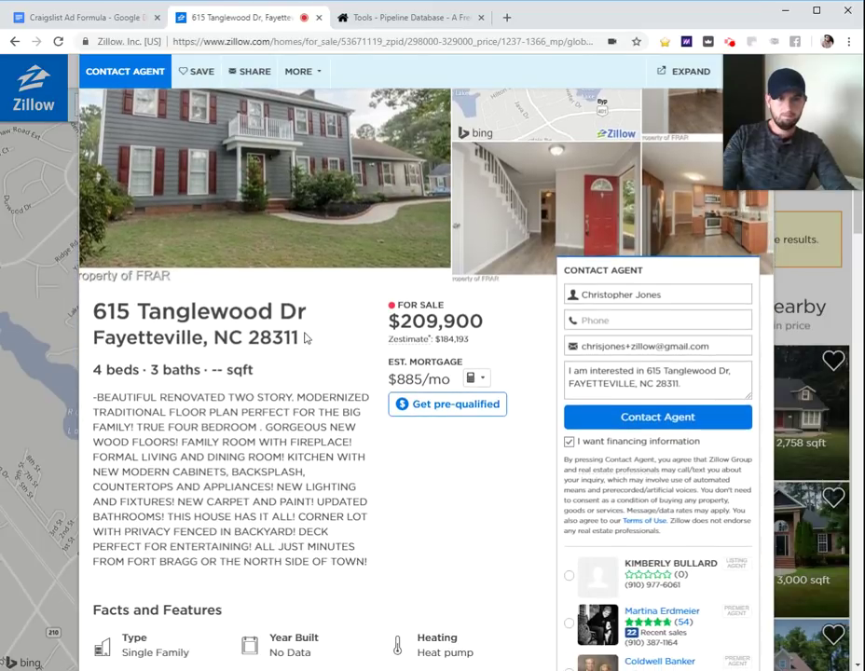
drag(303, 338, 92, 314)
key(ctrl+c)
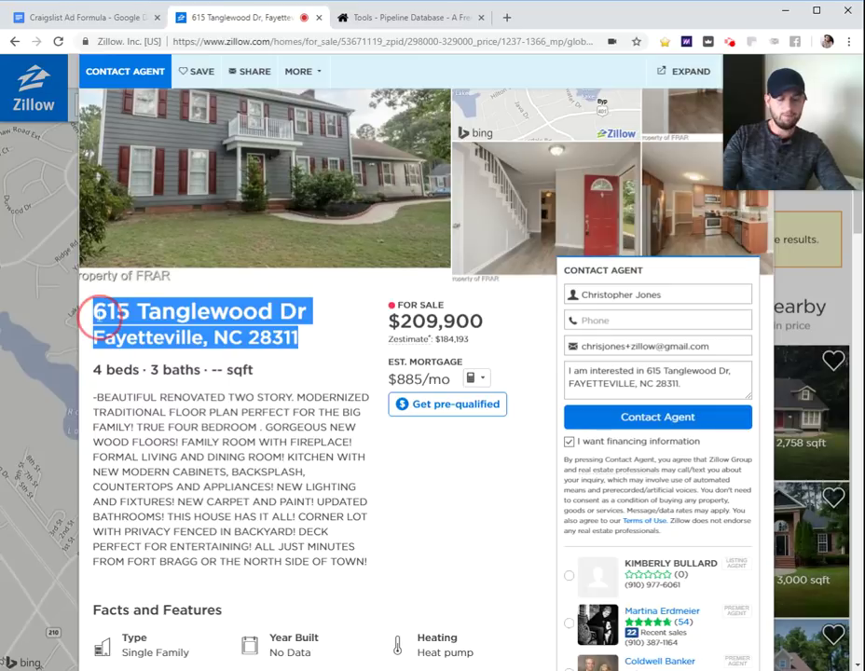
click(103, 23)
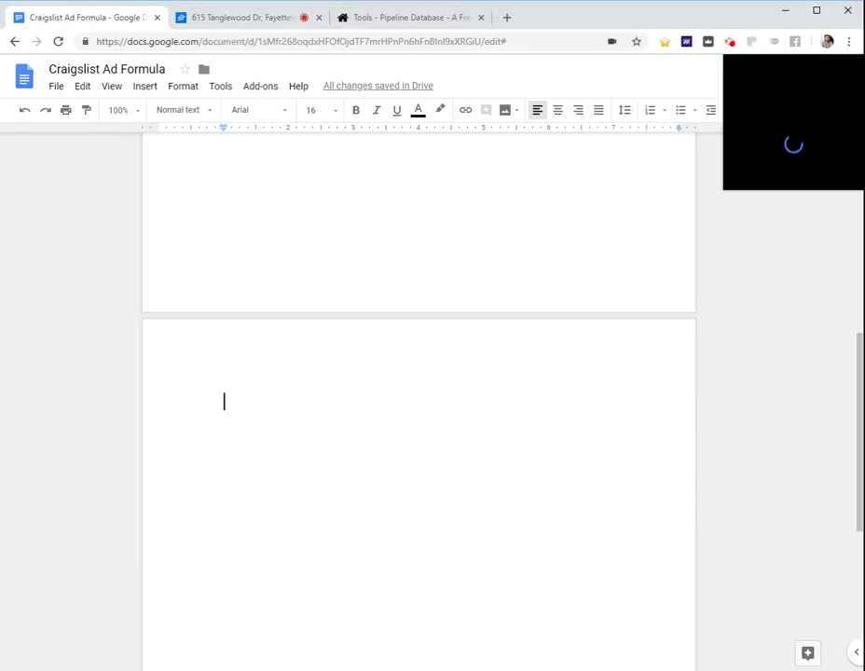
key(ctrl+v)
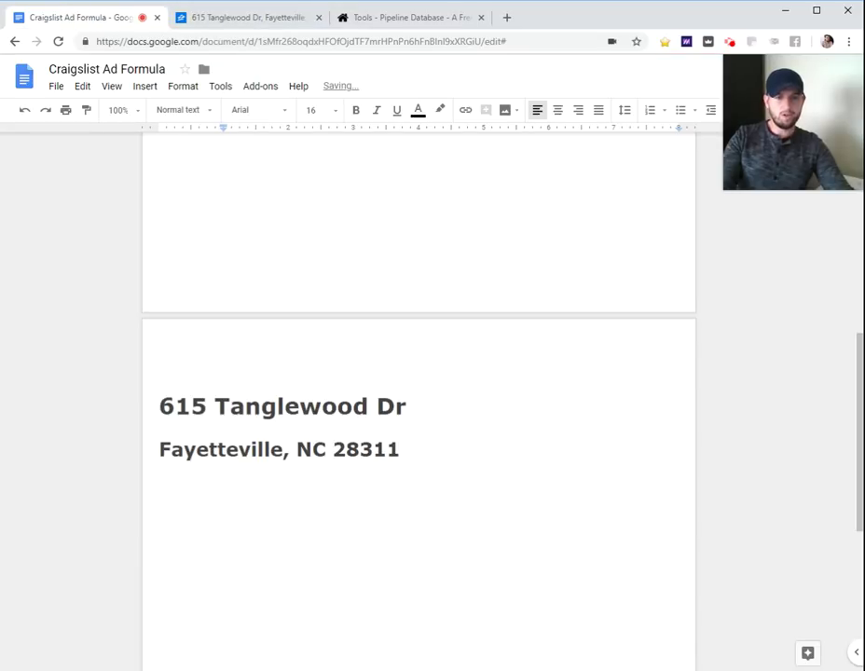
drag(401, 466, 140, 392)
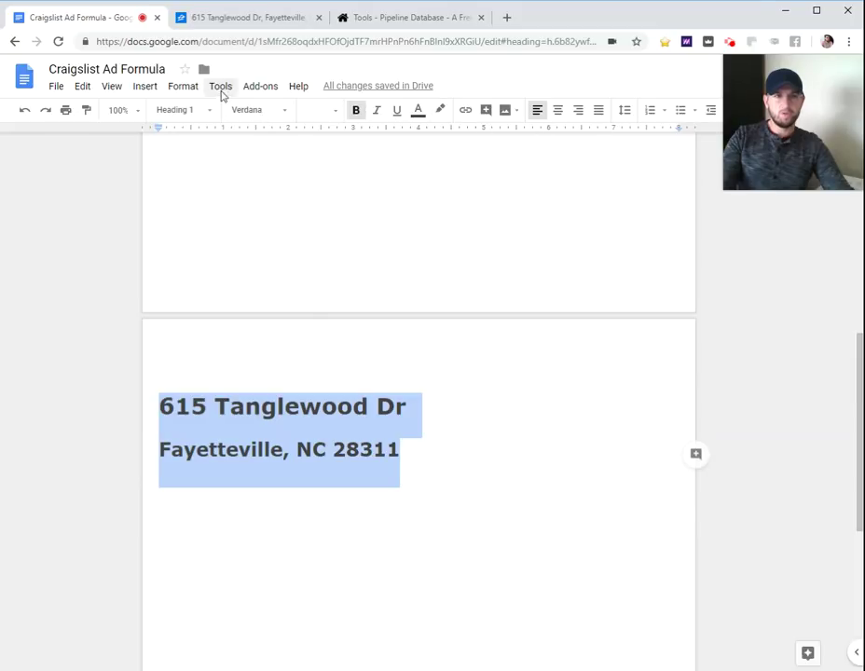
click(185, 86)
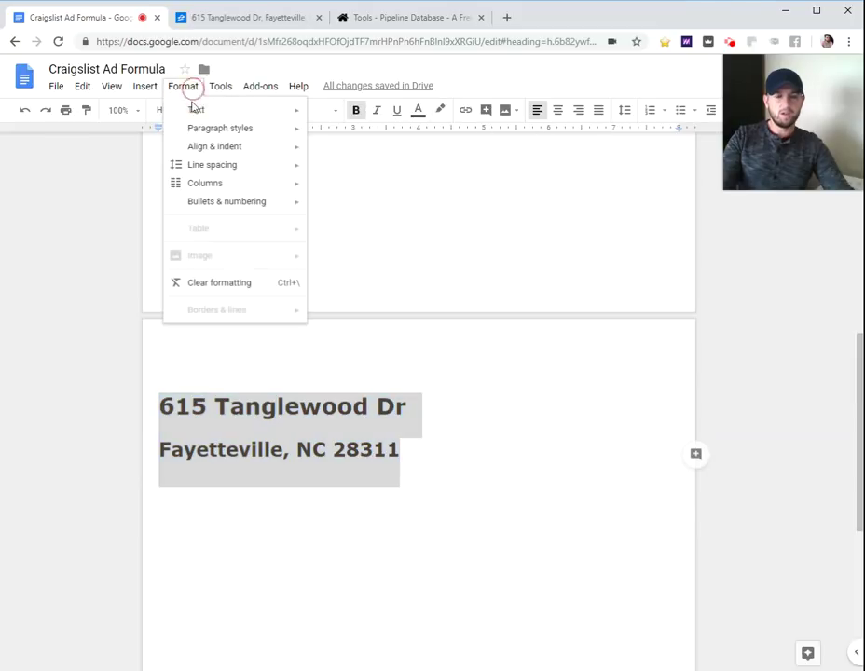
click(216, 285)
click(358, 442)
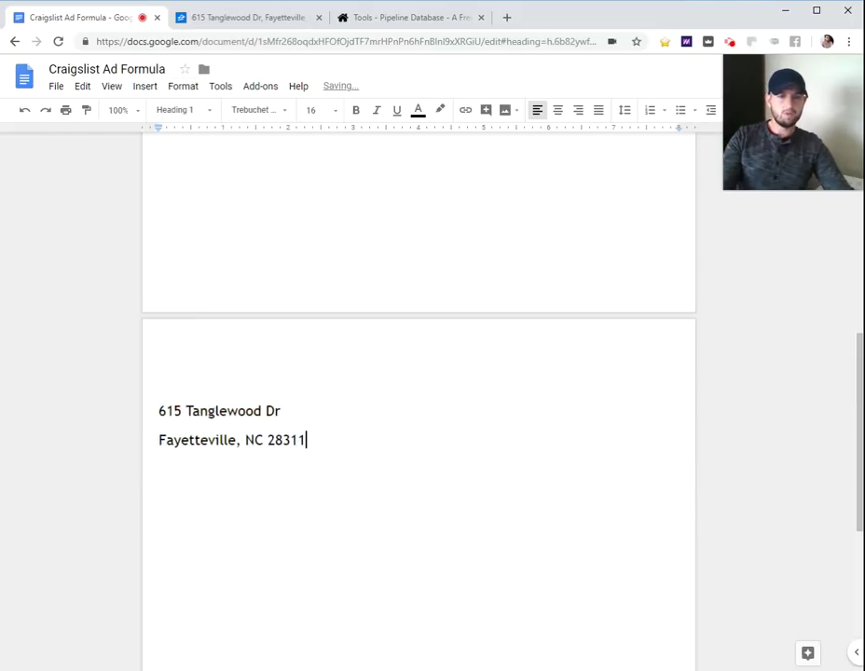
key(Return)
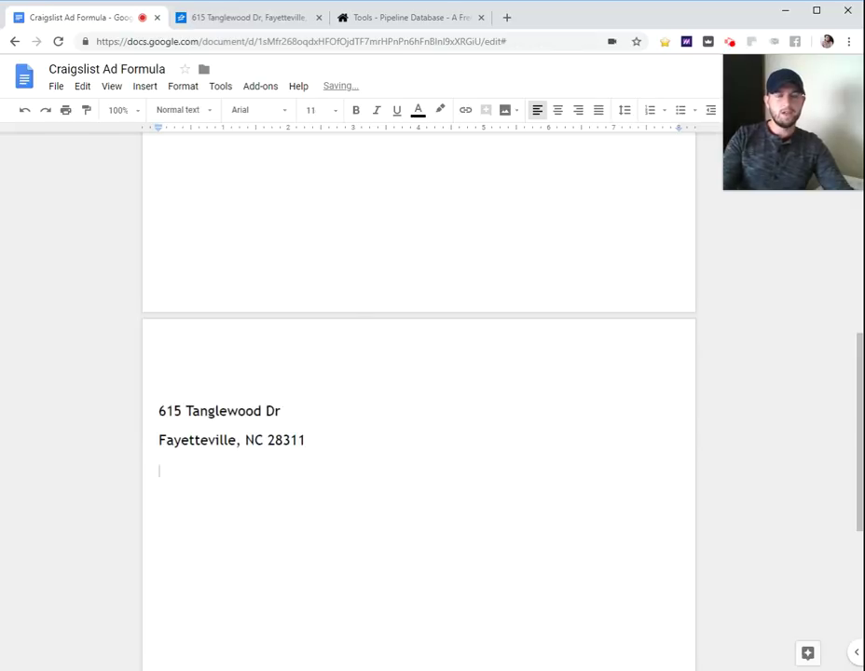
- Begin the title line under the address with '$1 -', correcting the typo
scroll(419, 401, up, 4)
scroll(418, 401, up, 3)
scroll(418, 401, down, 2)
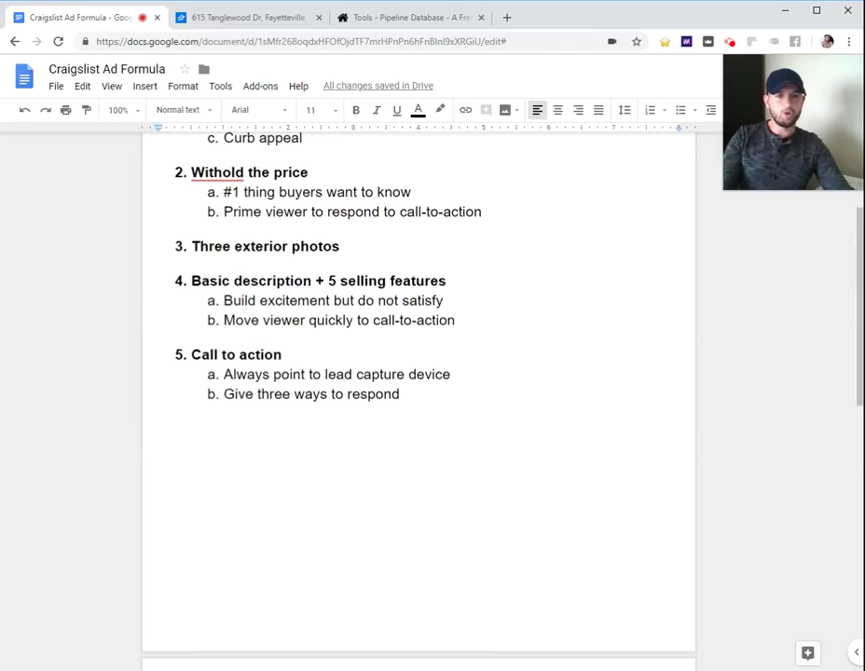
scroll(419, 401, down, 5)
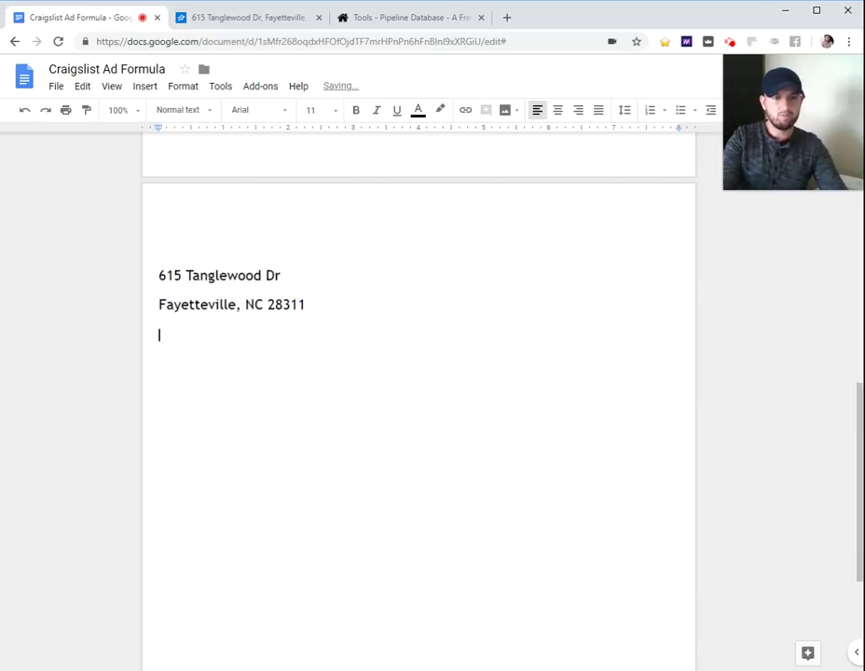
text($1 -)
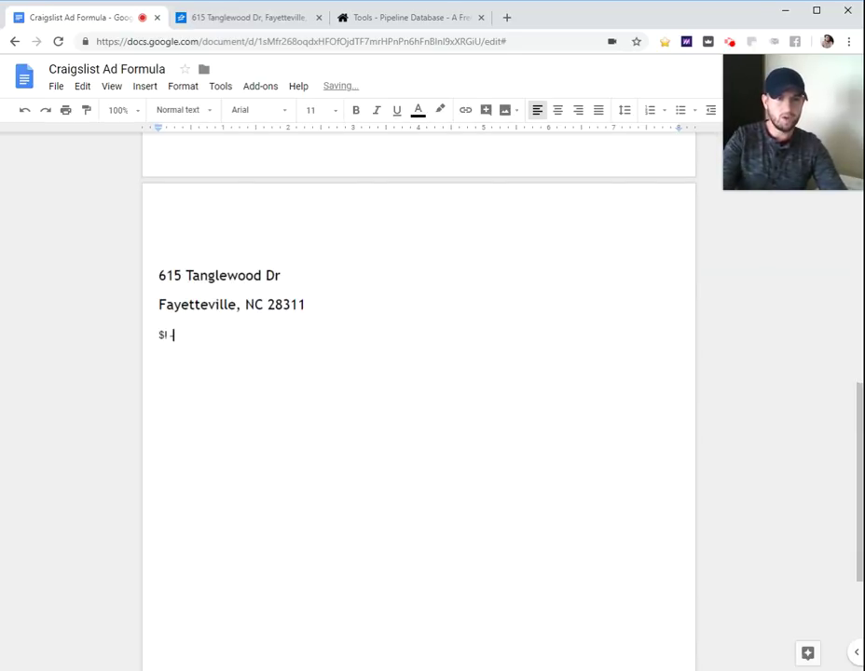
key(BackSpace)
key(BackSpace)
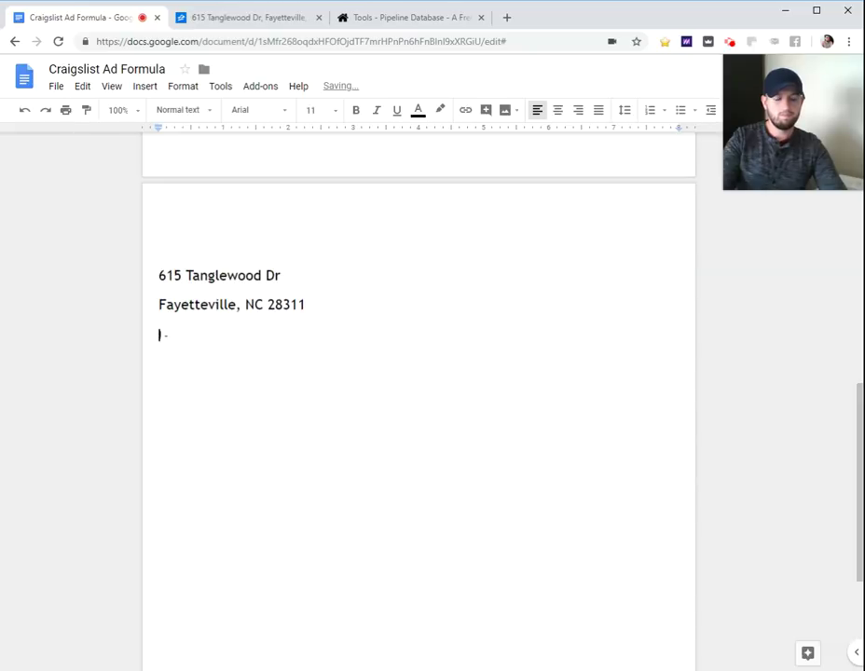
text($1)
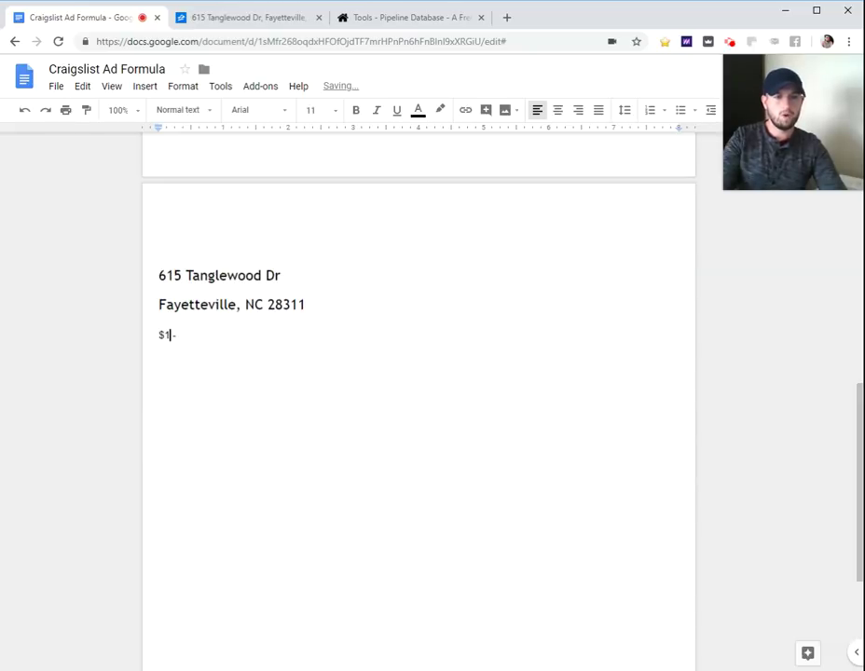
key(End)
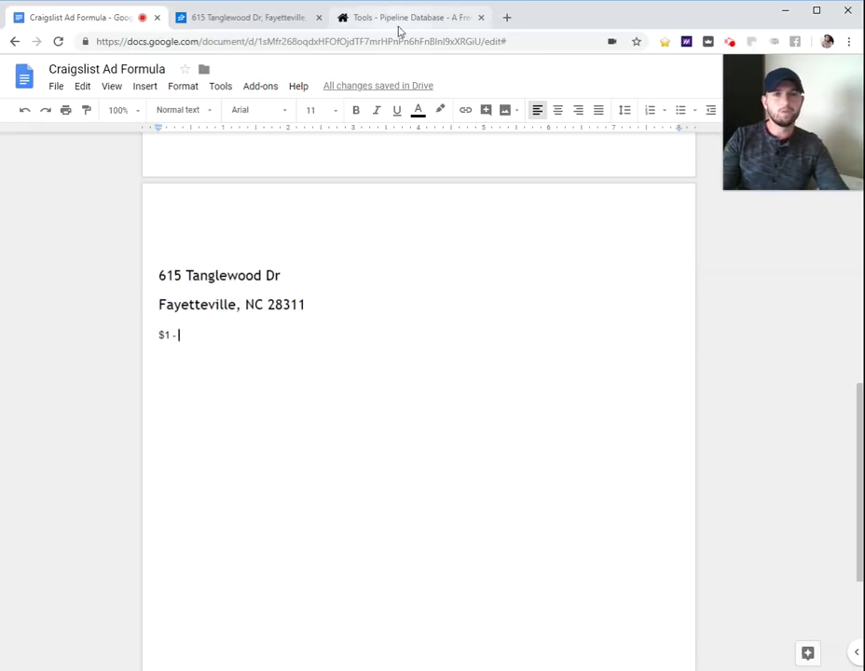
click(233, 16)
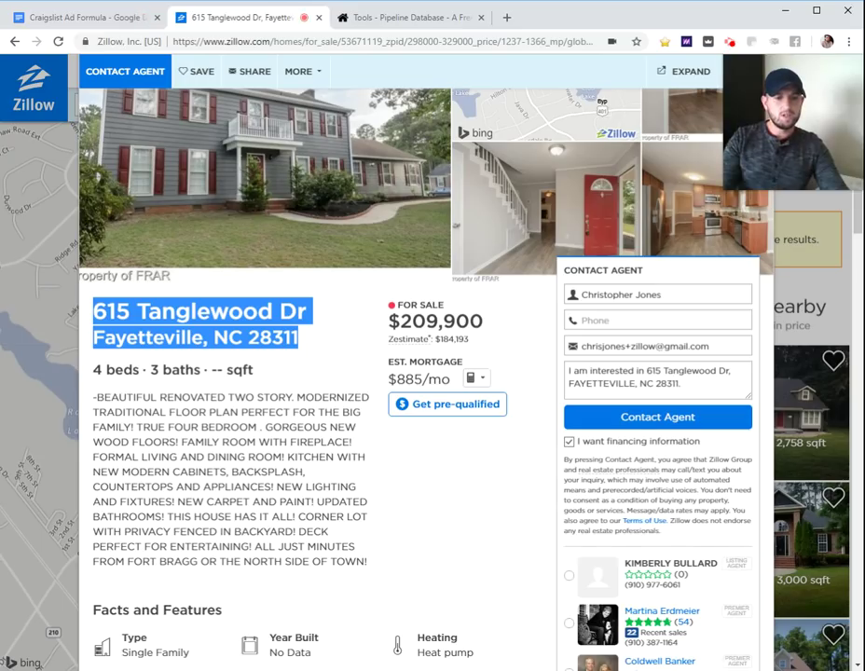
scroll(305, 478, down, 4)
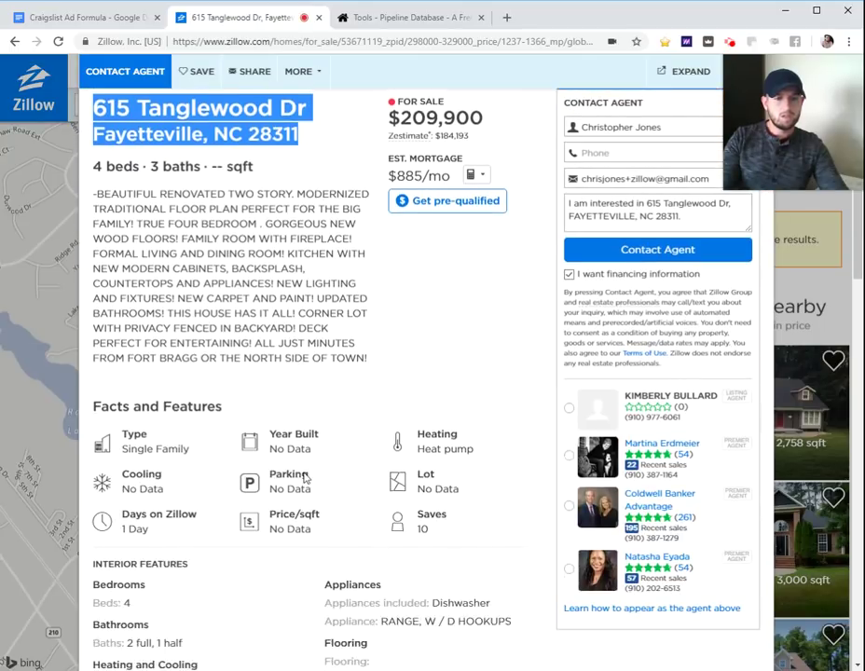
scroll(306, 478, down, 1)
scroll(304, 479, down, 1)
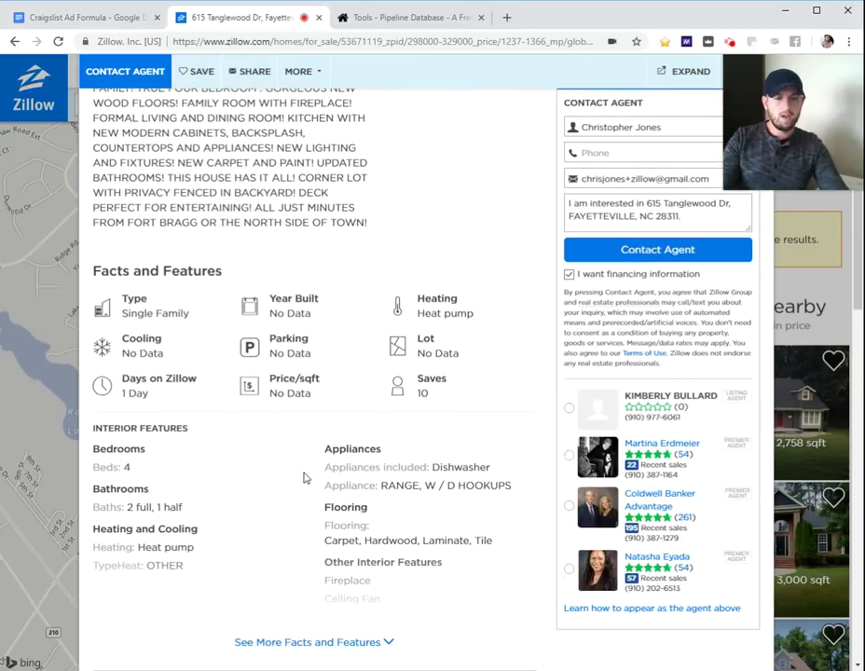
scroll(304, 478, up, 7)
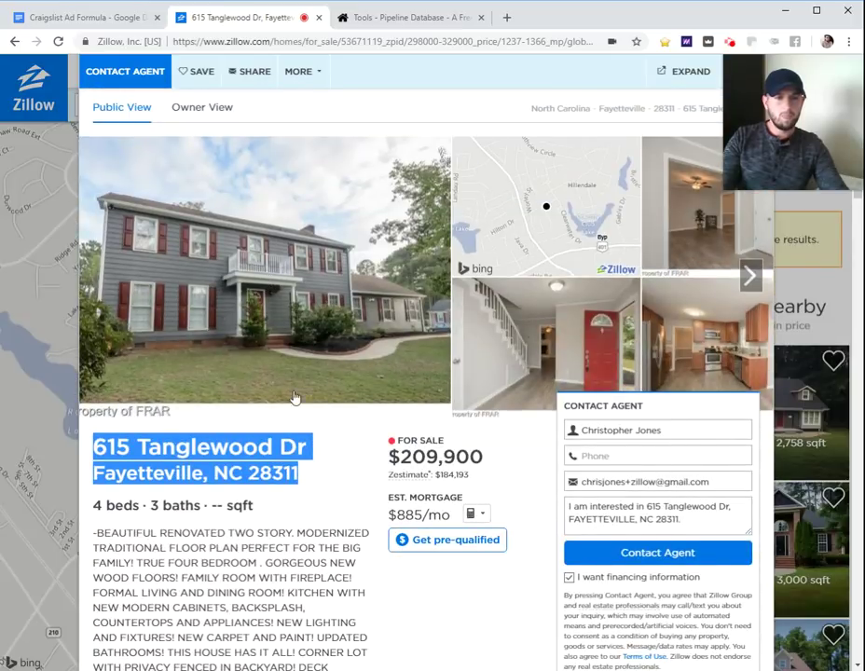
click(304, 478)
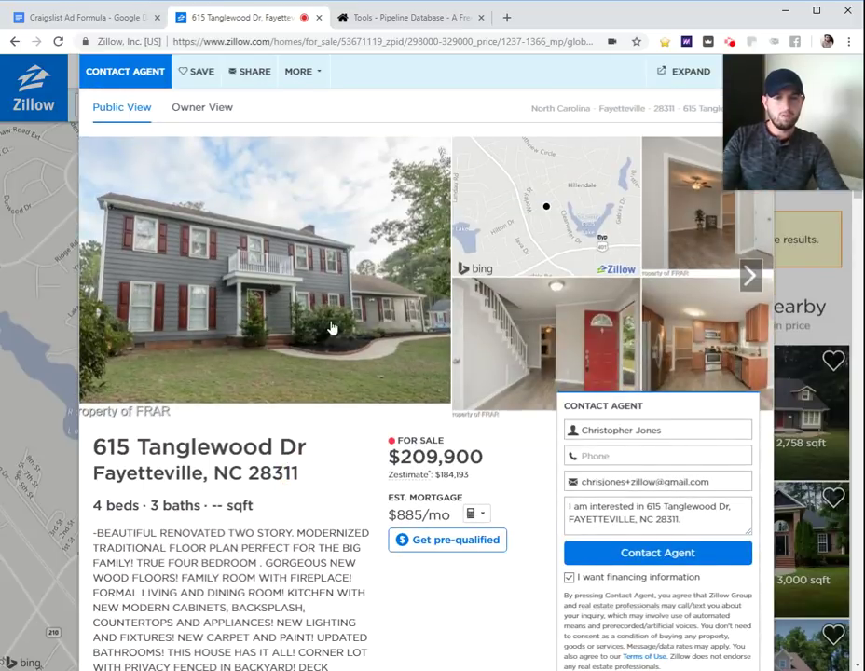
scroll(346, 451, down, 3)
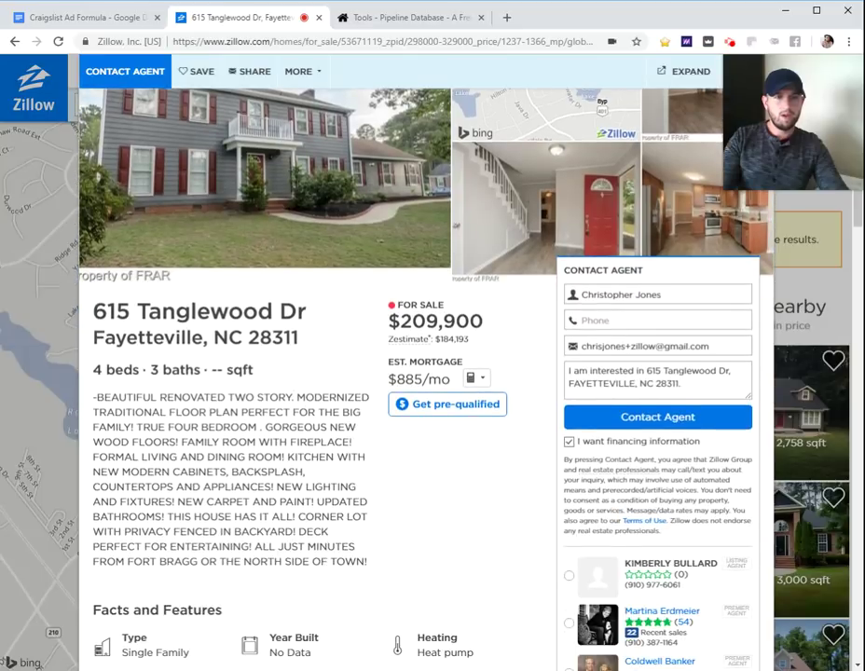
click(99, 17)
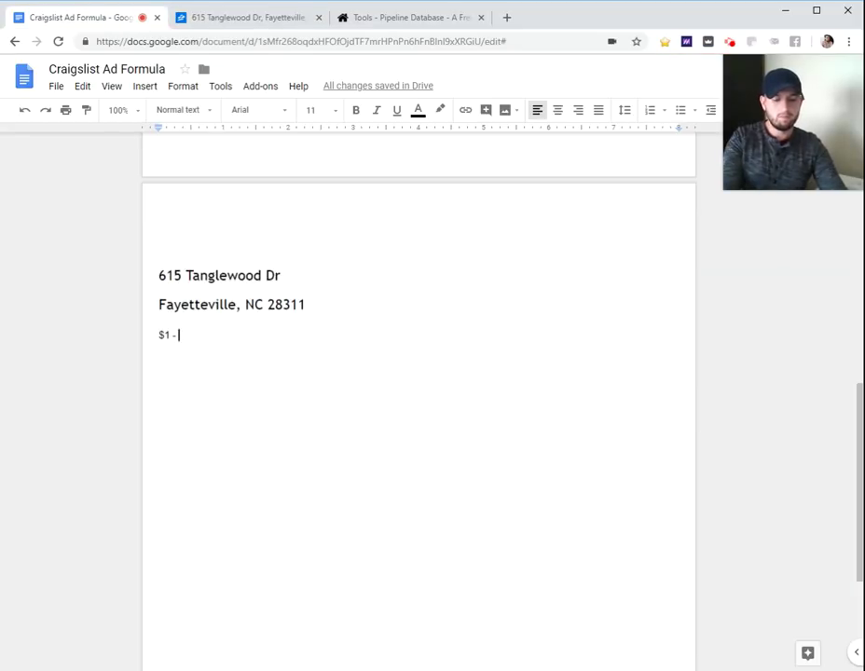
- Complete the title with 'Beautiful 2-Story Home in Quiet Neighborhood' and add a new line below
text(Beautiful 2-Story)
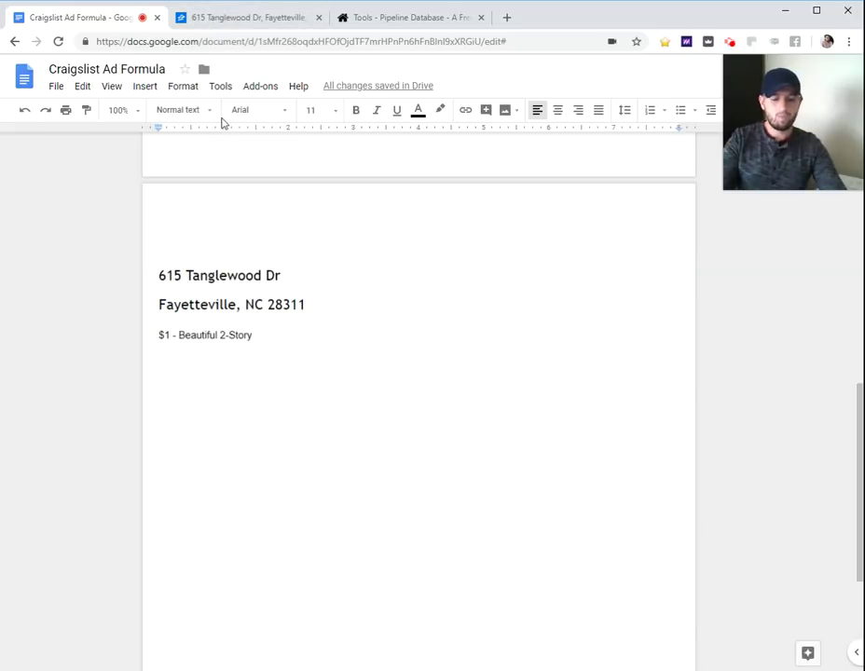
text(Home in Qui)
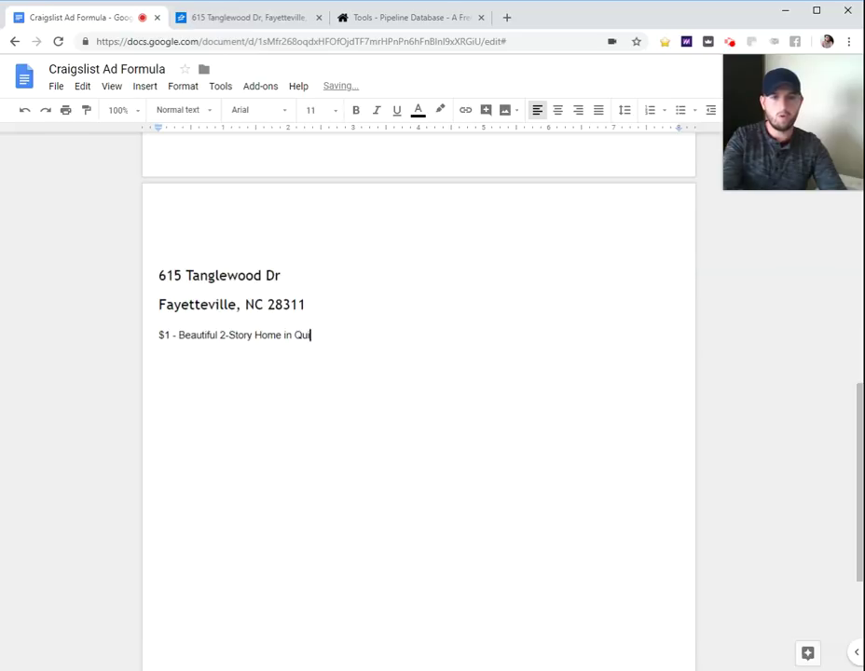
text(eighborhood)
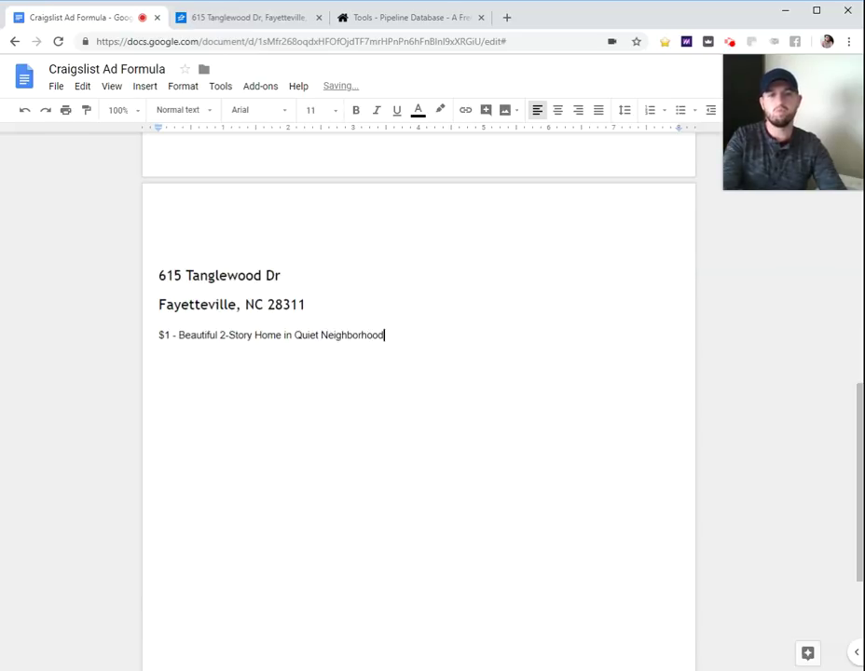
key(Return)
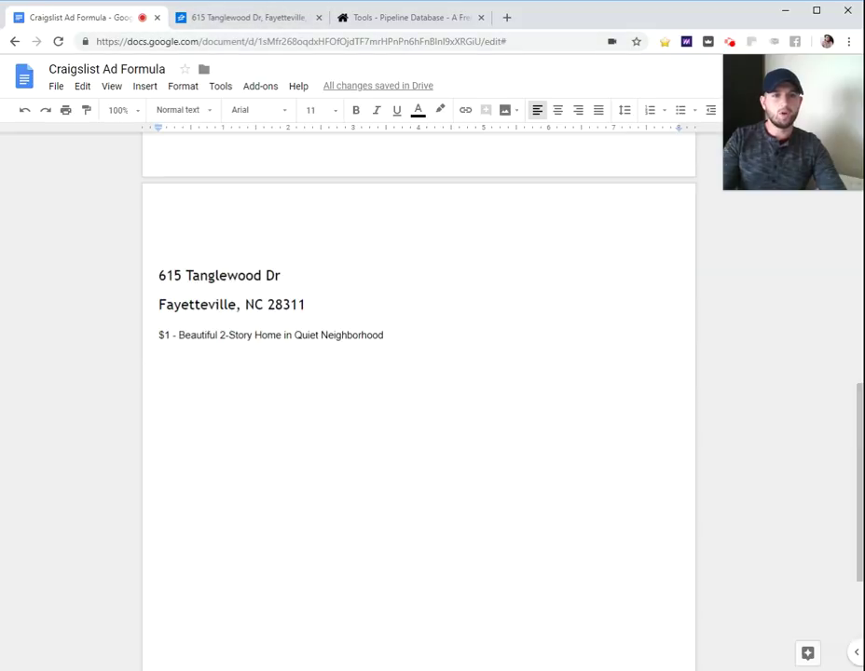
scroll(420, 373, up, 10)
scroll(419, 373, up, 2)
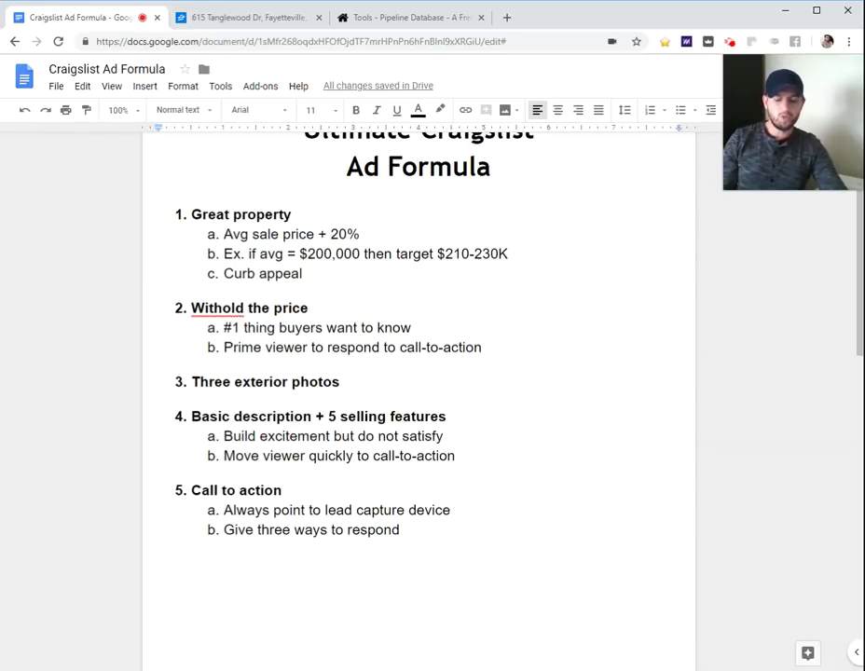
click(212, 10)
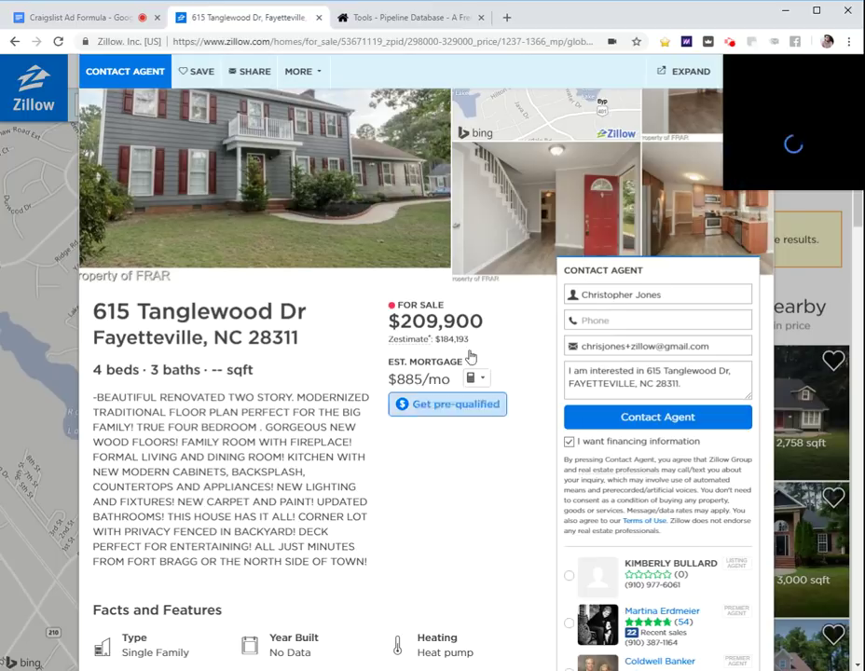
- Open the Zillow photo viewer, save the front exterior photo, and move to the rear exterior view
click(407, 217)
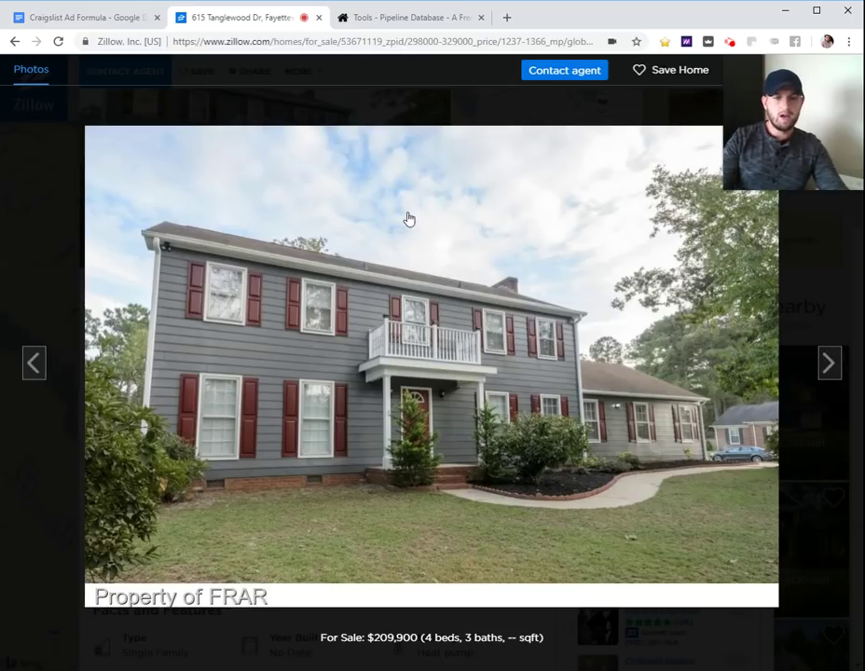
click(408, 219)
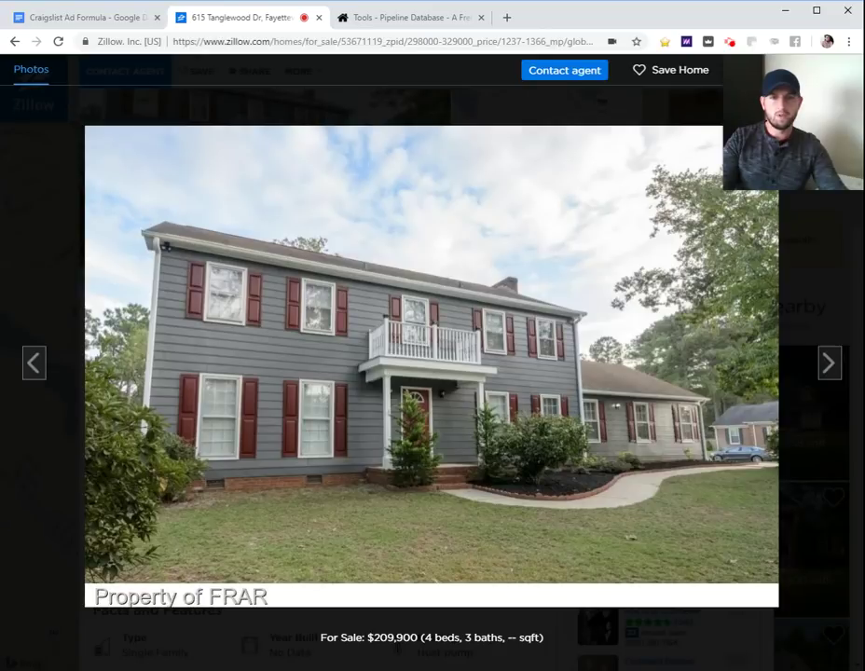
key(Return)
click(79, 370)
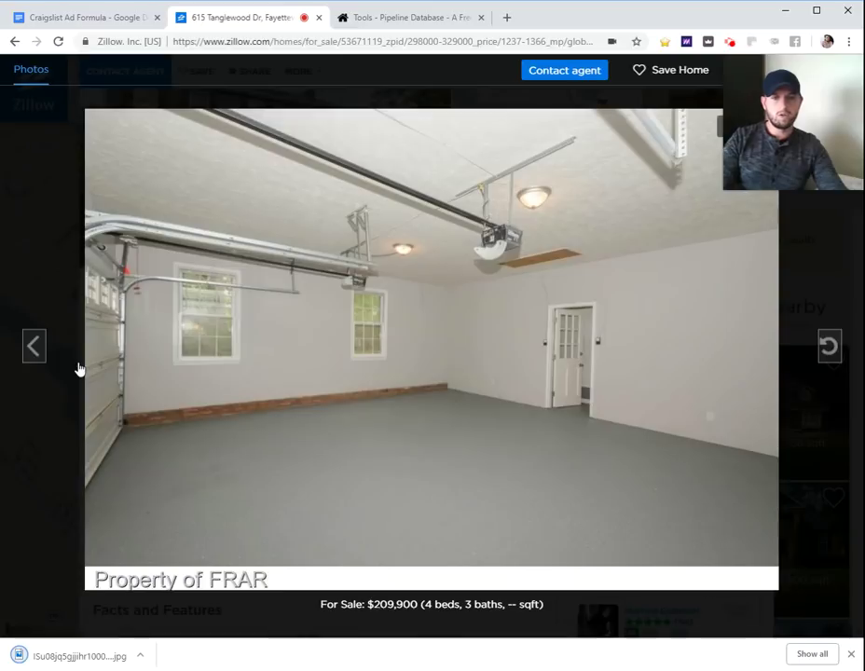
click(80, 370)
click(80, 370)
key(Left)
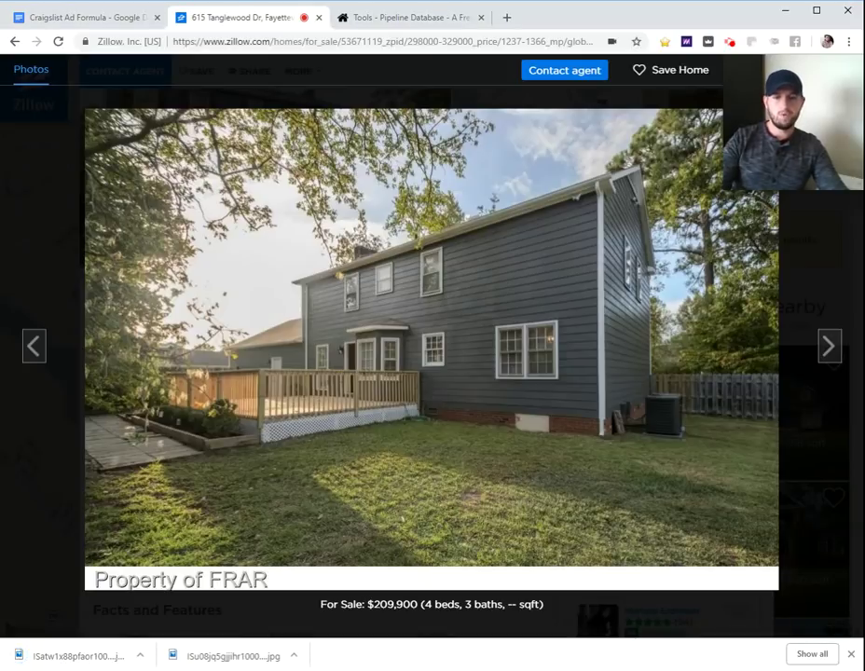
- Browse the deck photos to the garage and driveway view, then close the downloads bar
key(Right)
key(Right)
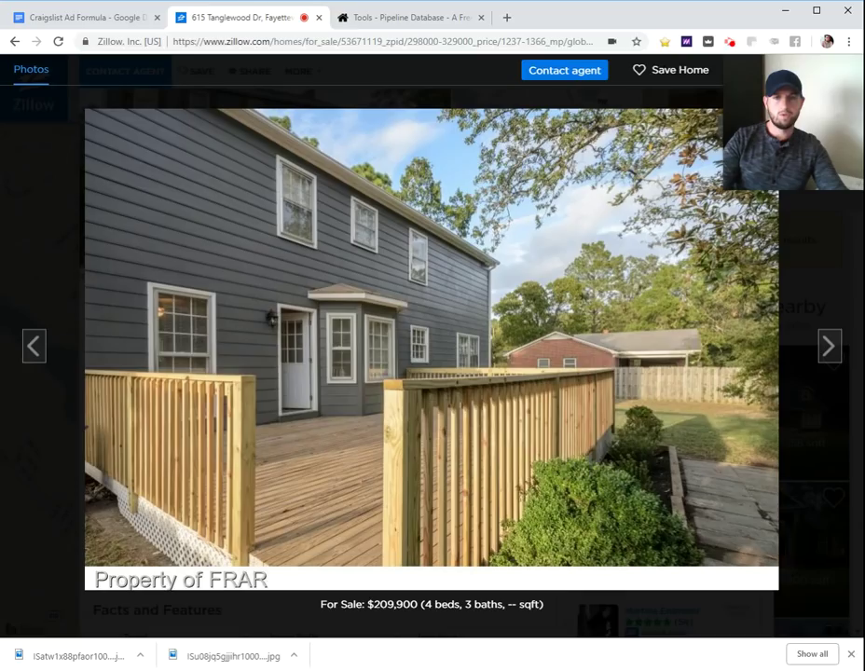
key(Right)
key(Left)
key(Right)
key(Right)
key(Left)
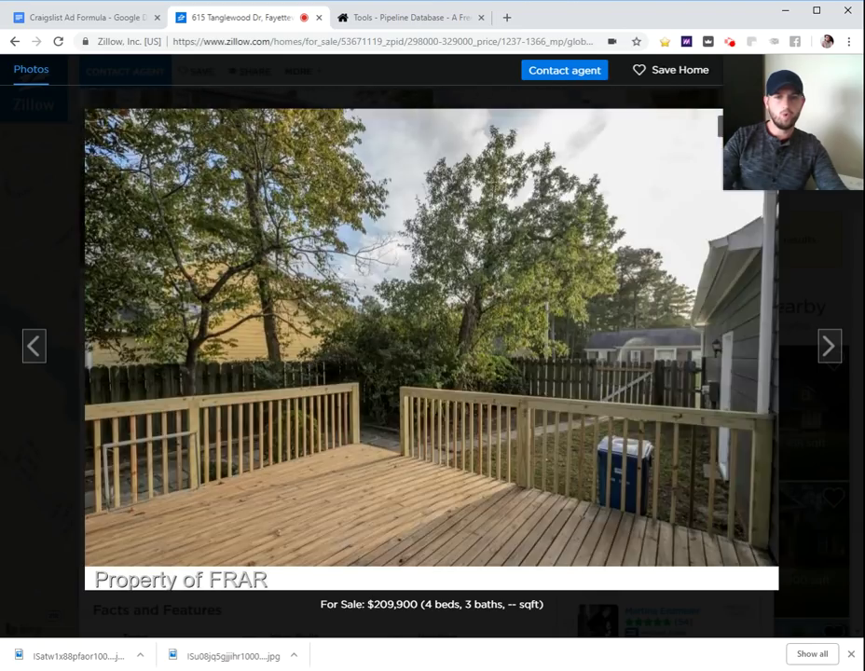
key(Right)
key(Left)
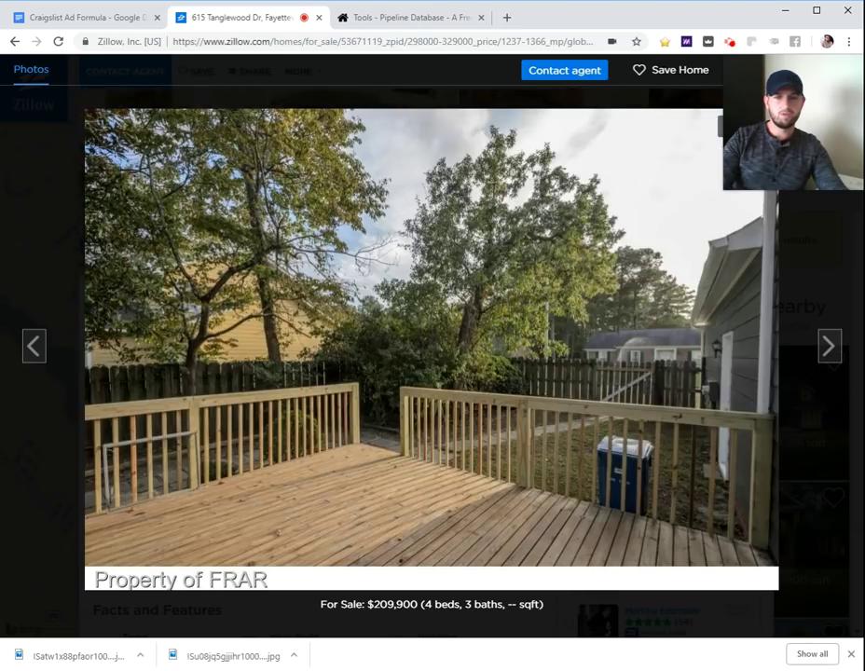
key(Left)
key(Right)
key(Right)
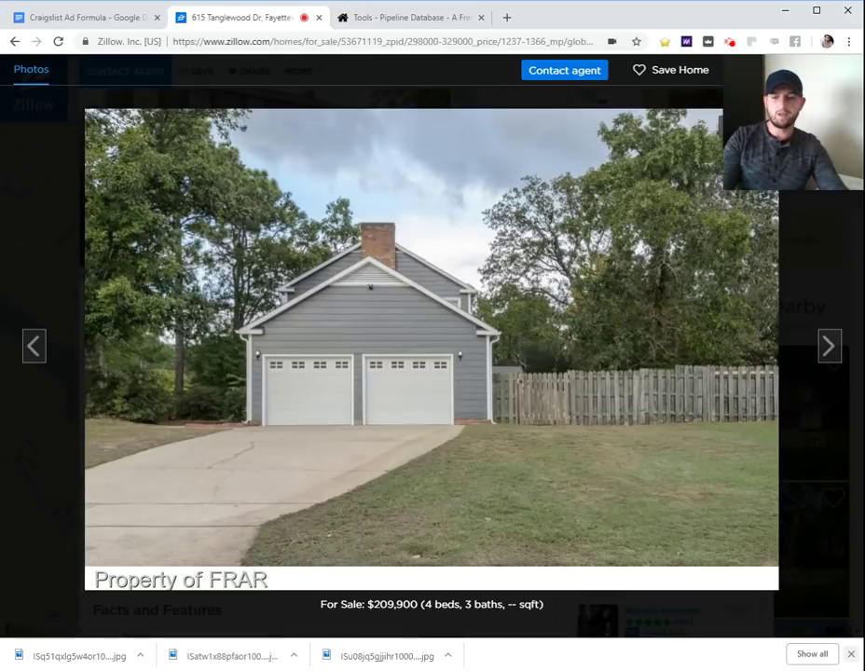
click(851, 654)
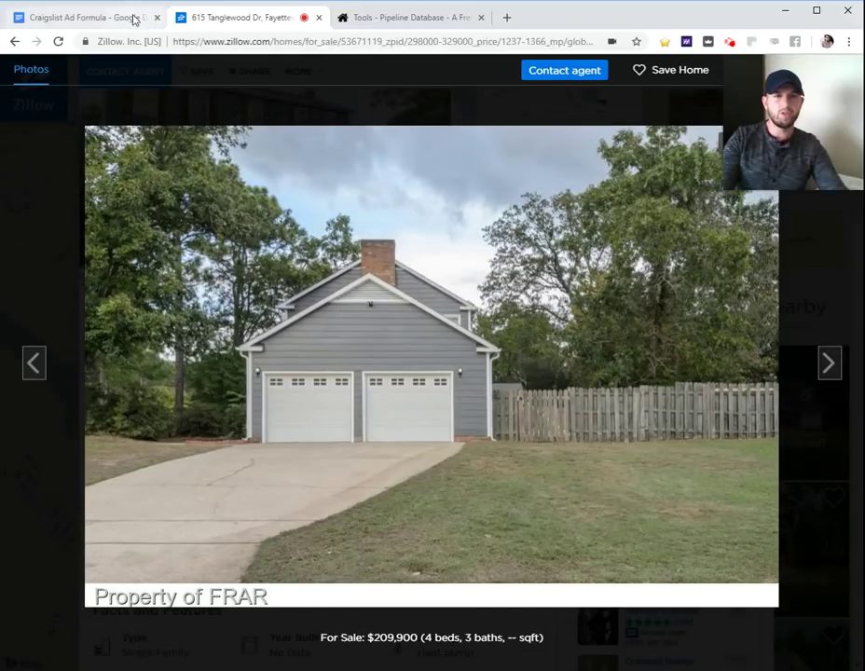
- Type a '4BR, 2BA' room line under the $1 headline on page 2
click(135, 19)
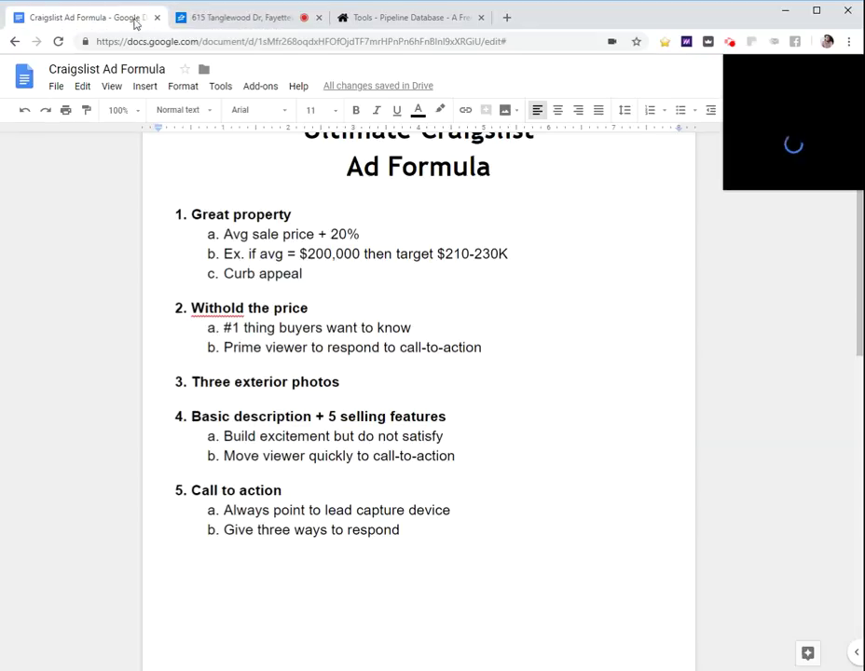
scroll(420, 373, down, 7)
scroll(420, 373, down, 2)
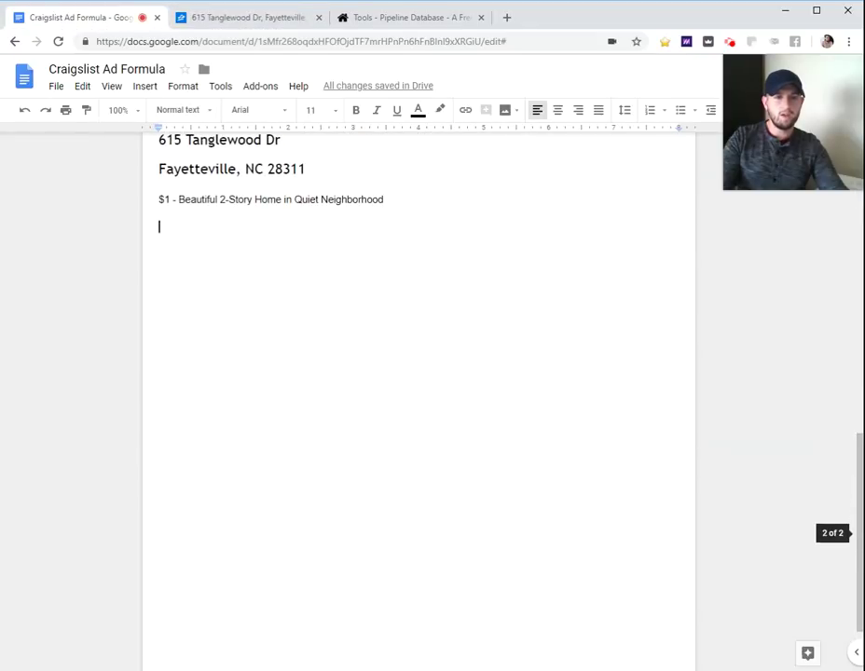
scroll(419, 373, up, 4)
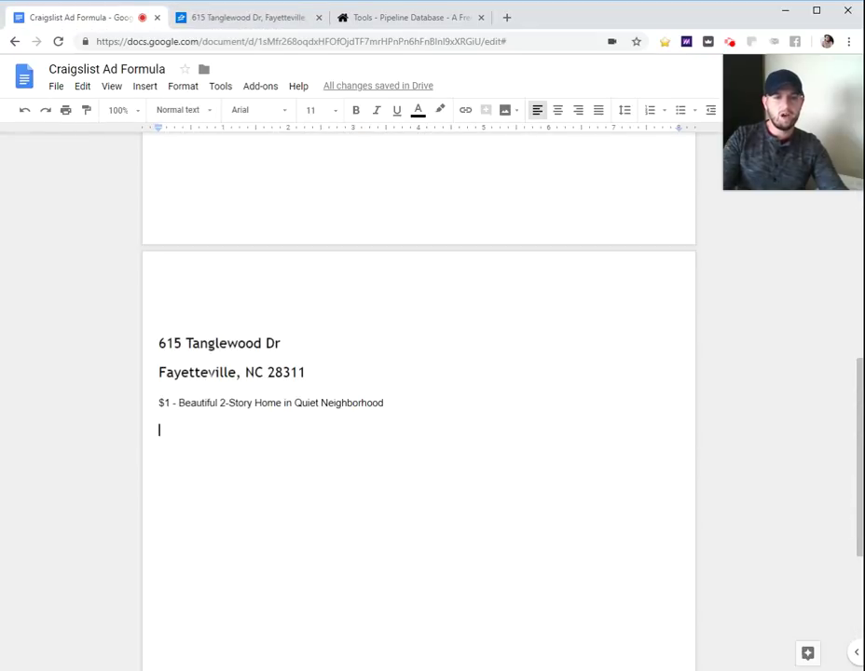
scroll(419, 401, up, 6)
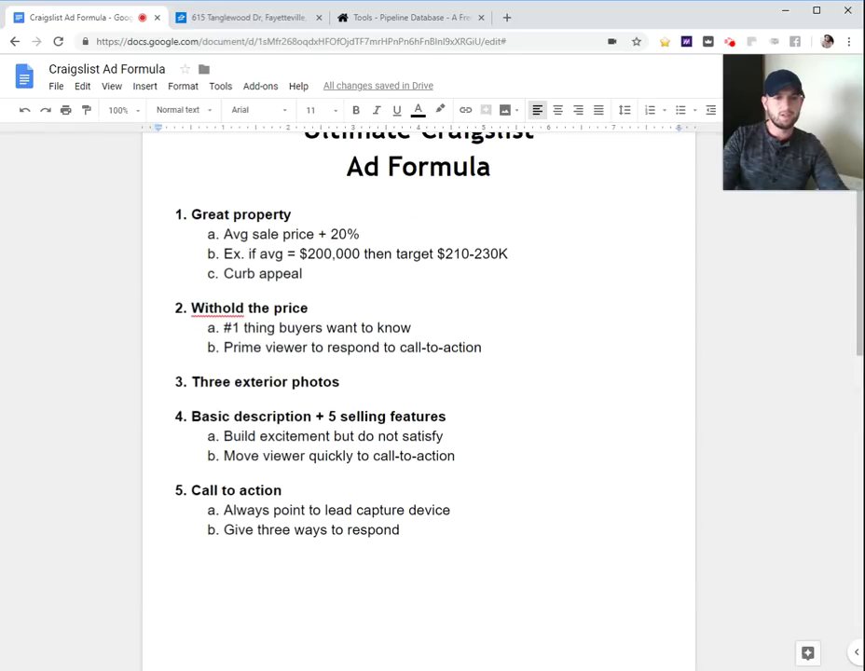
scroll(419, 373, down, 2)
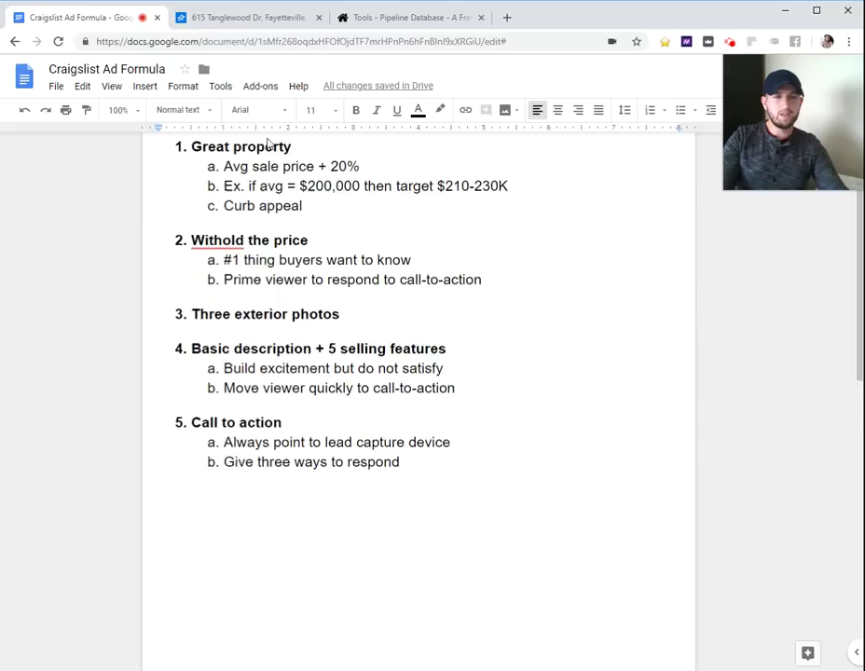
scroll(265, 144, down, 8)
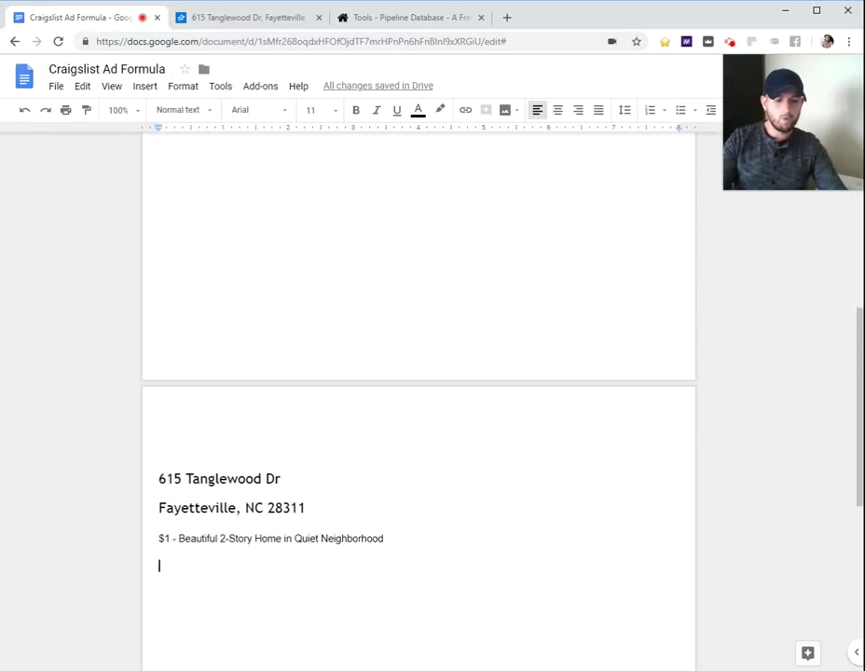
text(4BR)
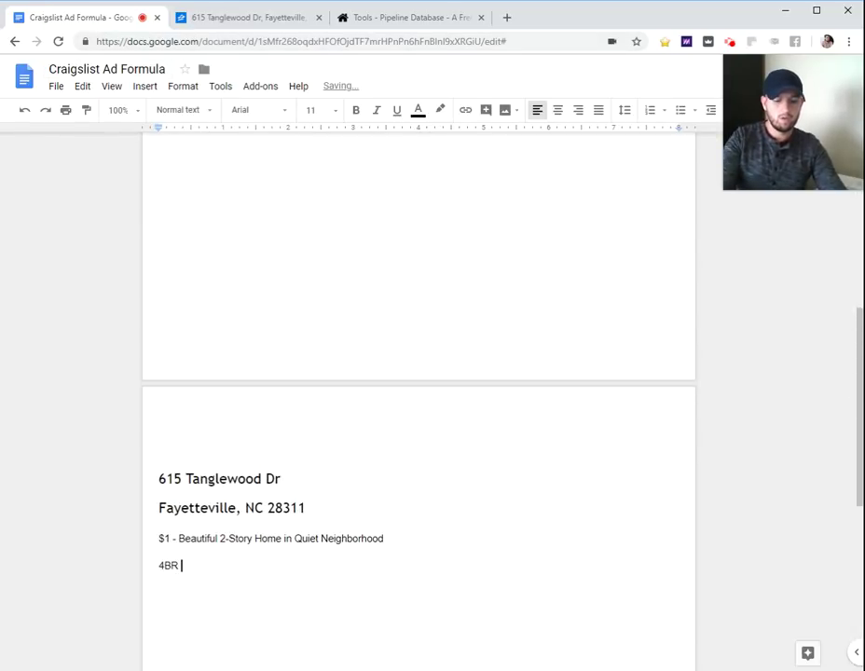
text(A)
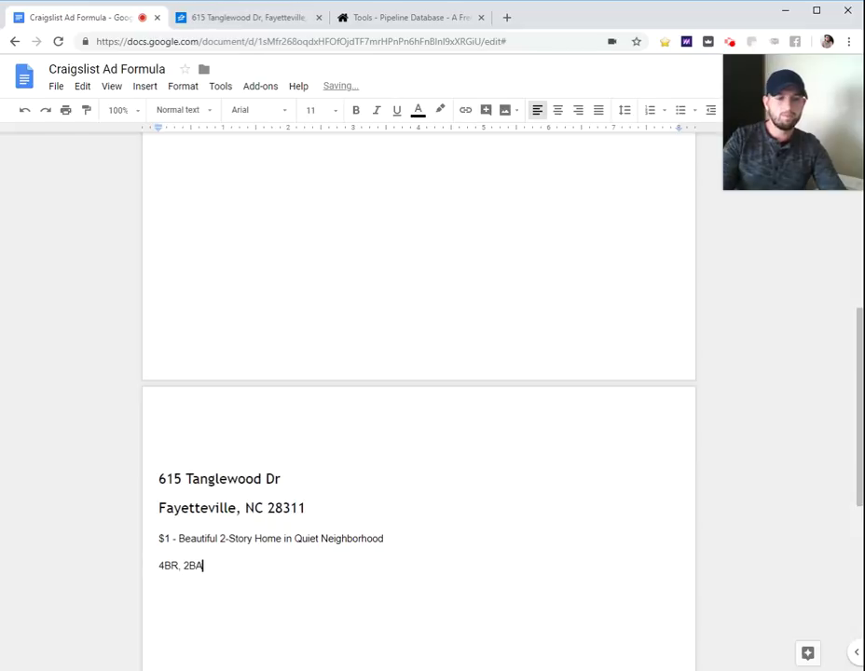
click(254, 17)
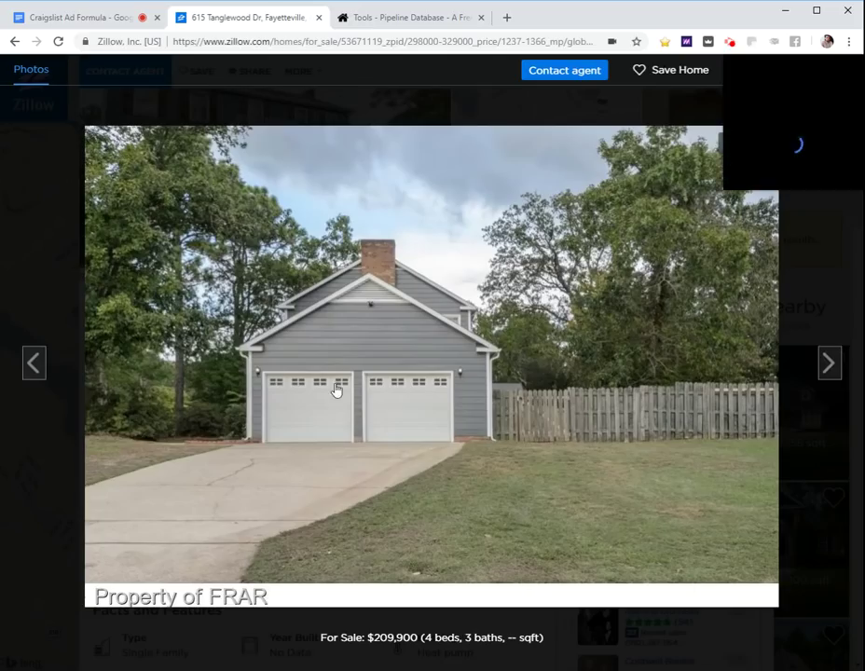
- Expand the Zillow listing's full facts to confirm 4 beds and 2 full, 1 half baths
click(83, 380)
scroll(83, 380, down, 2)
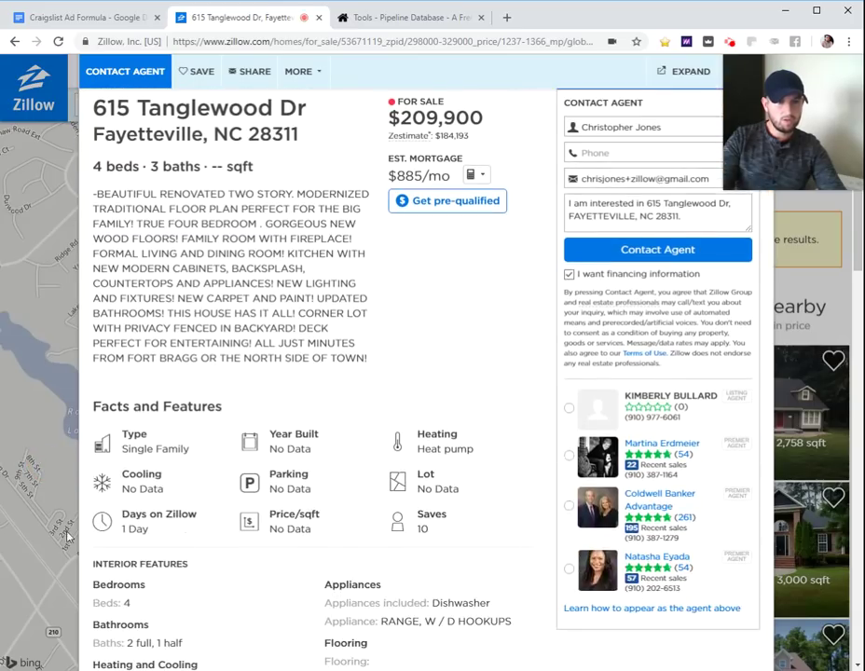
scroll(191, 473, down, 1)
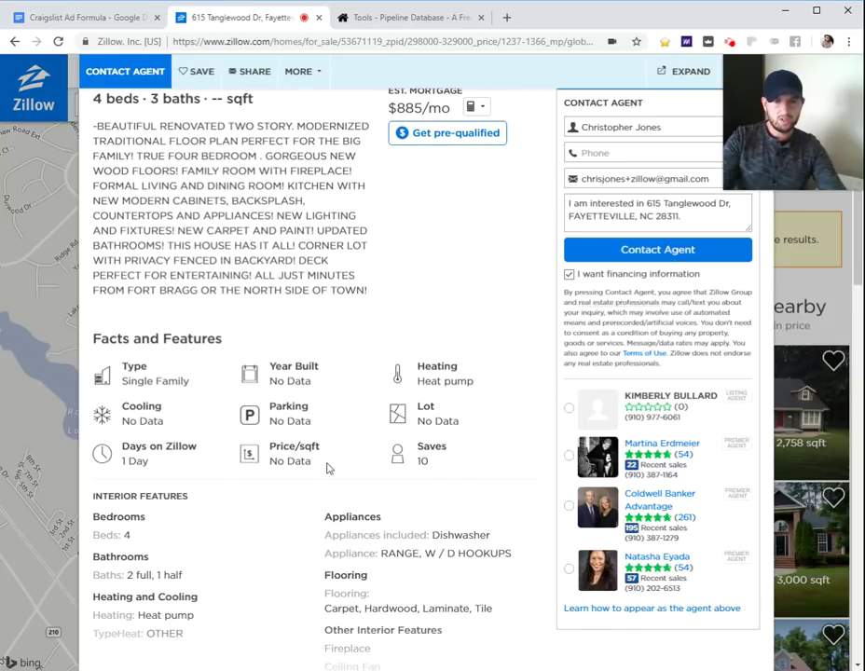
scroll(327, 468, up, 1)
scroll(328, 468, up, 3)
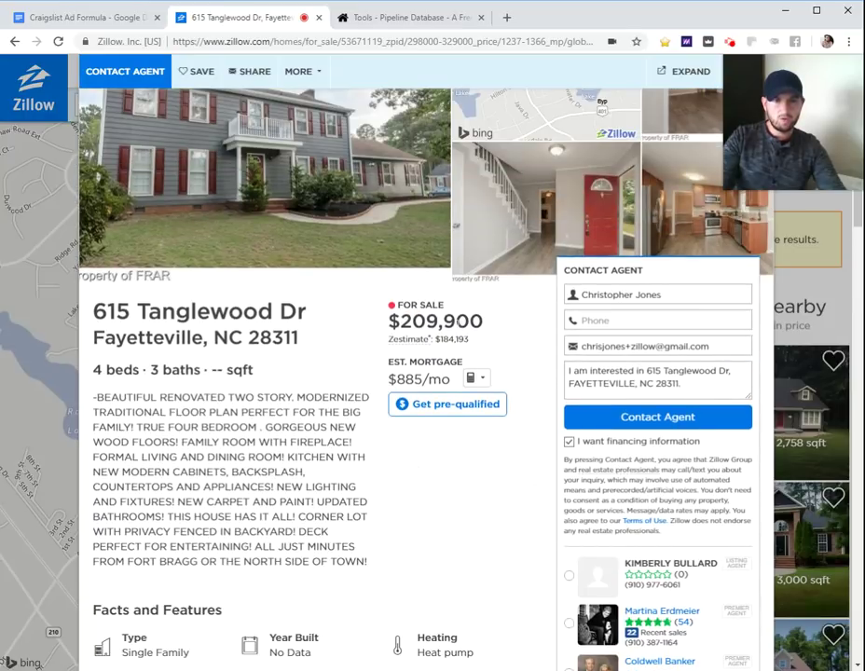
scroll(312, 424, up, 1)
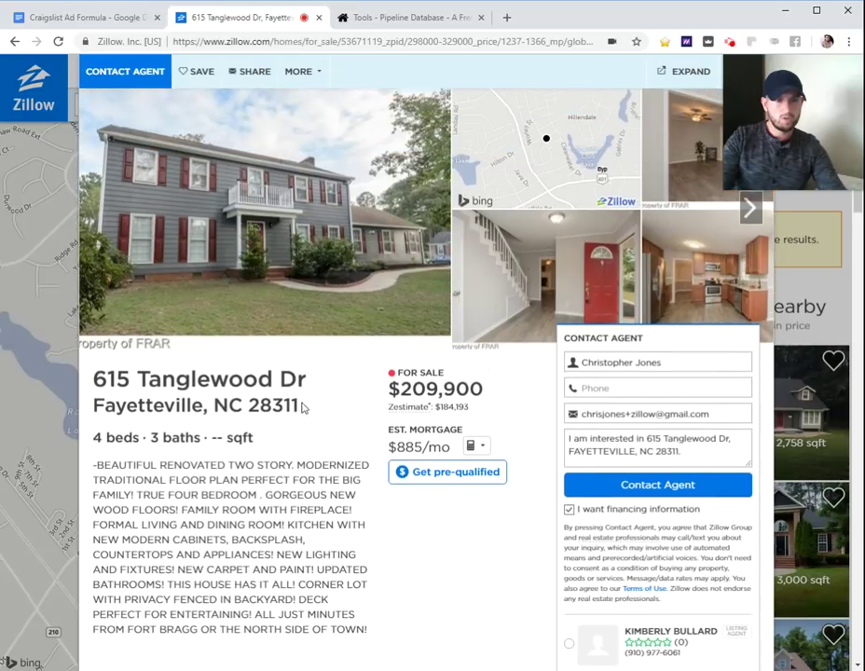
scroll(312, 424, up, 1)
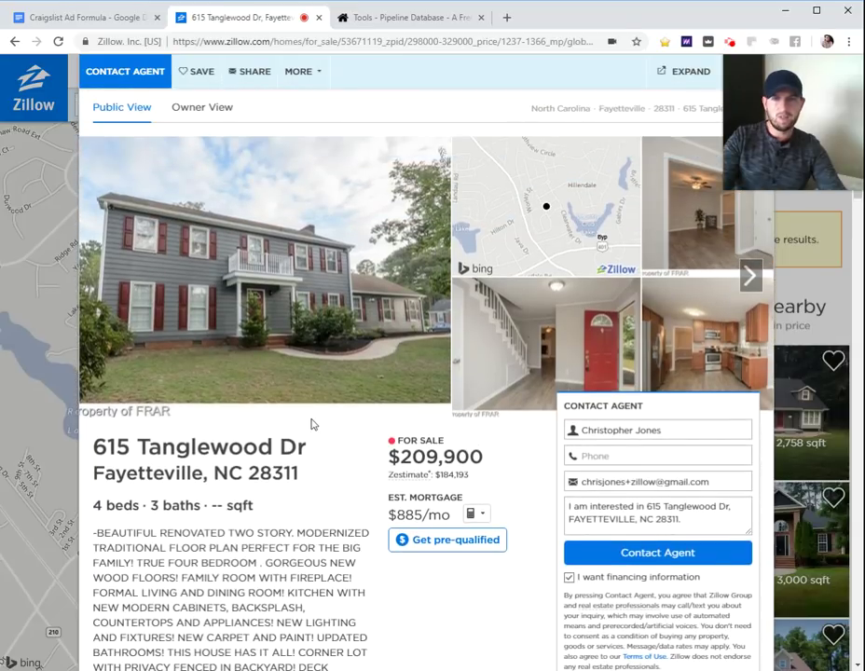
scroll(312, 424, down, 4)
scroll(313, 424, down, 3)
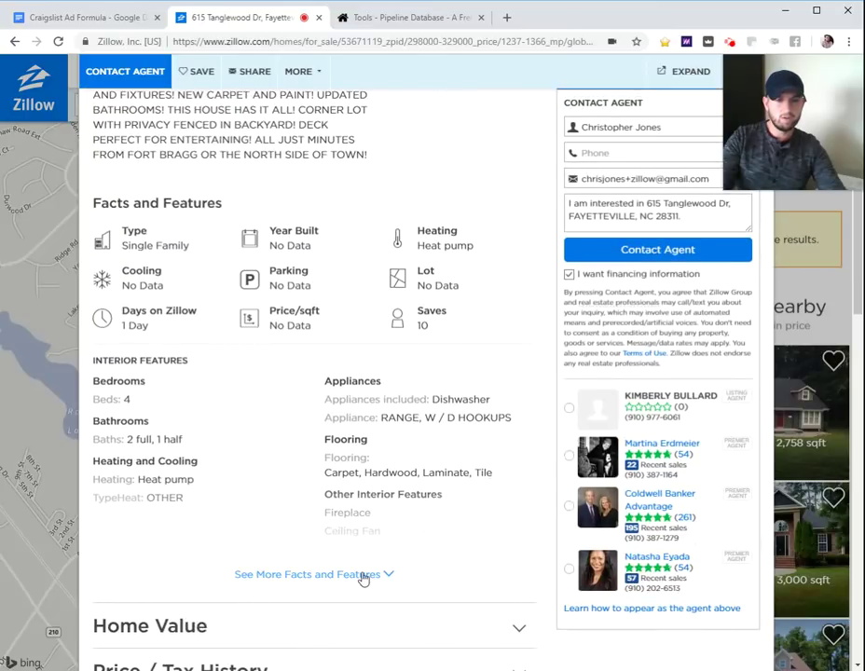
click(363, 578)
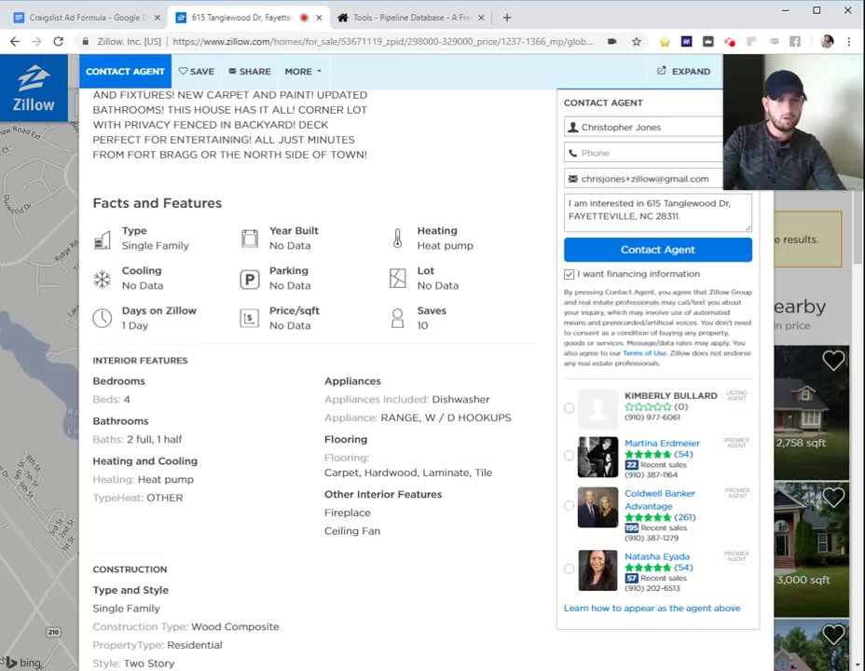
click(103, 12)
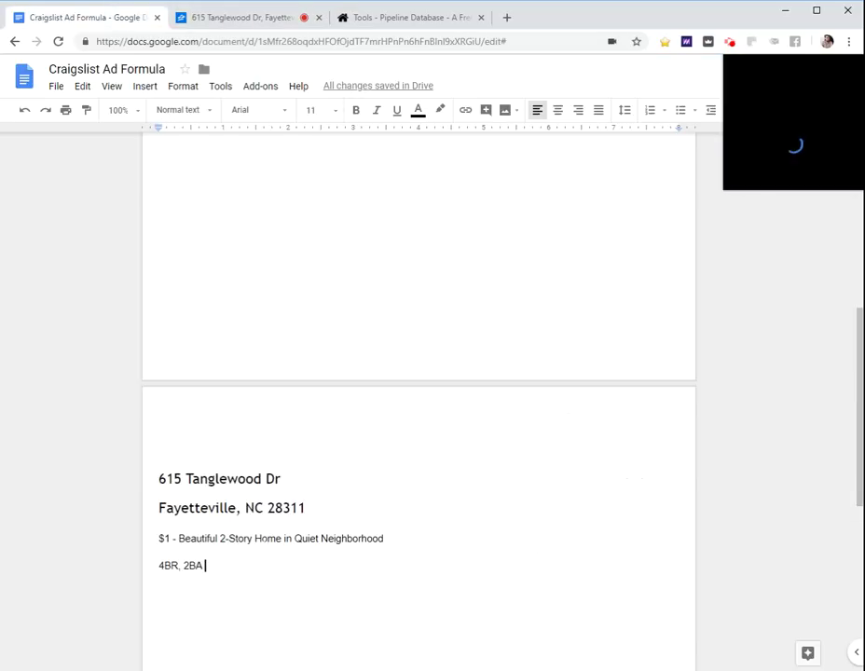
- Change the room line to '4BR, 2.5BA' and start an empty bulleted line beneath it
click(190, 565)
text(.5)
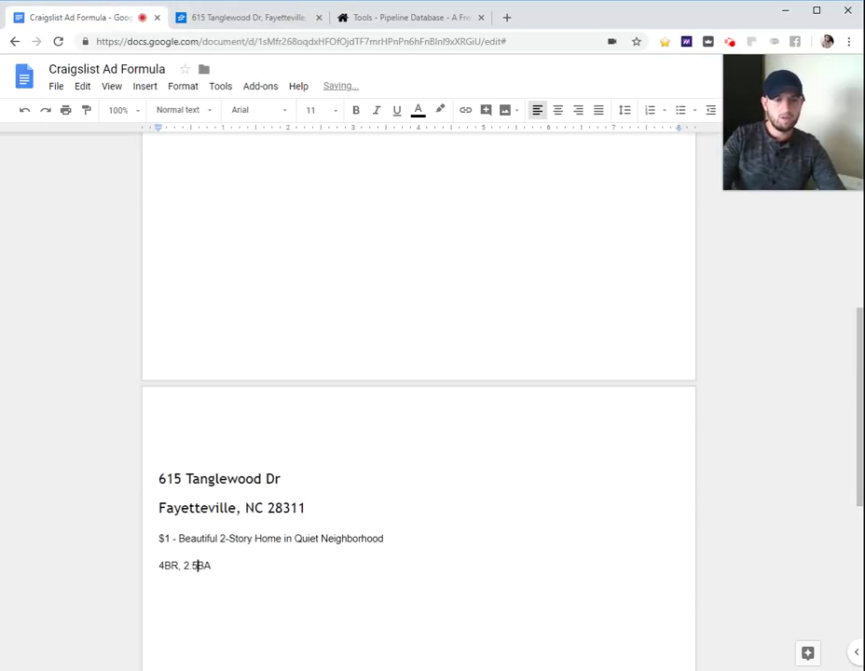
key(shift+Return)
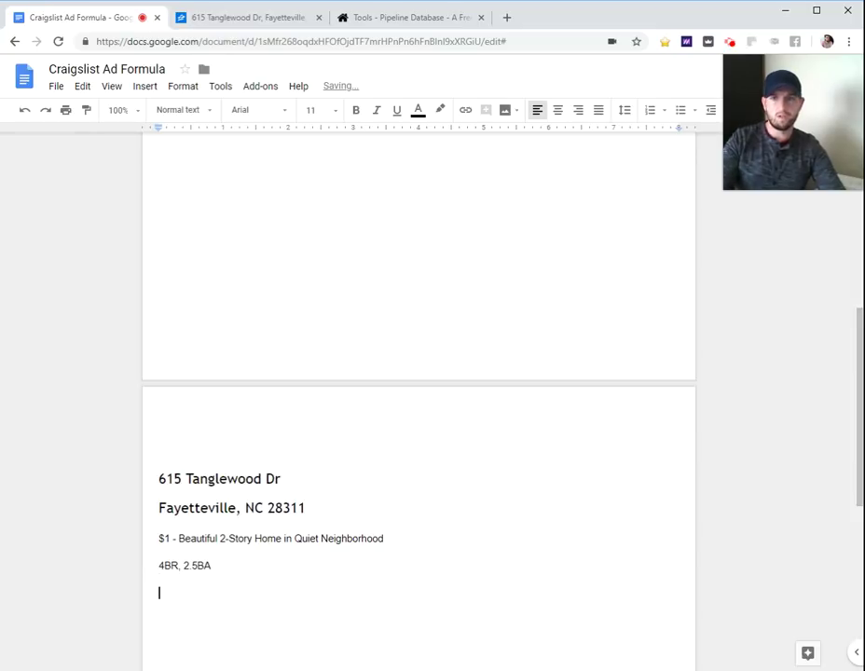
click(651, 112)
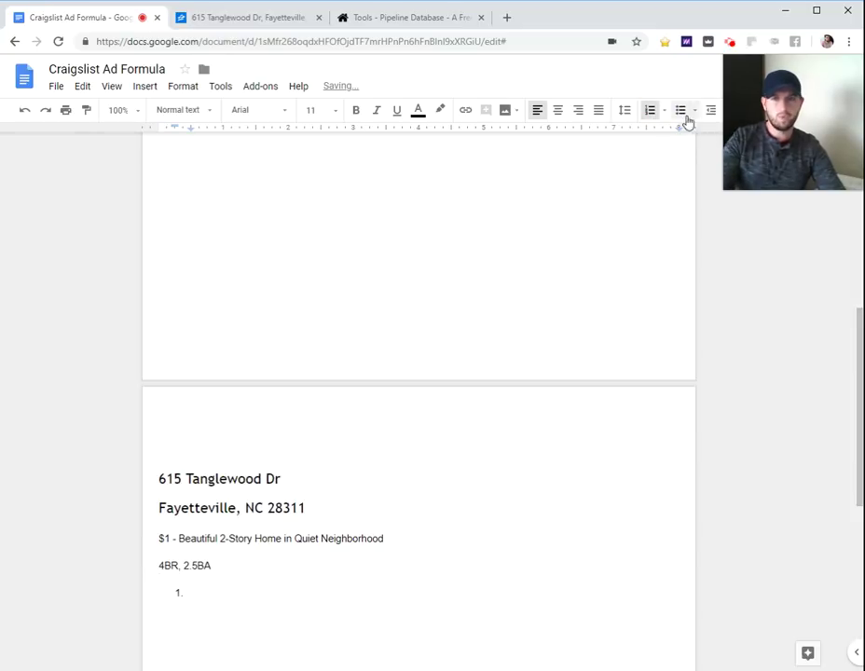
click(682, 110)
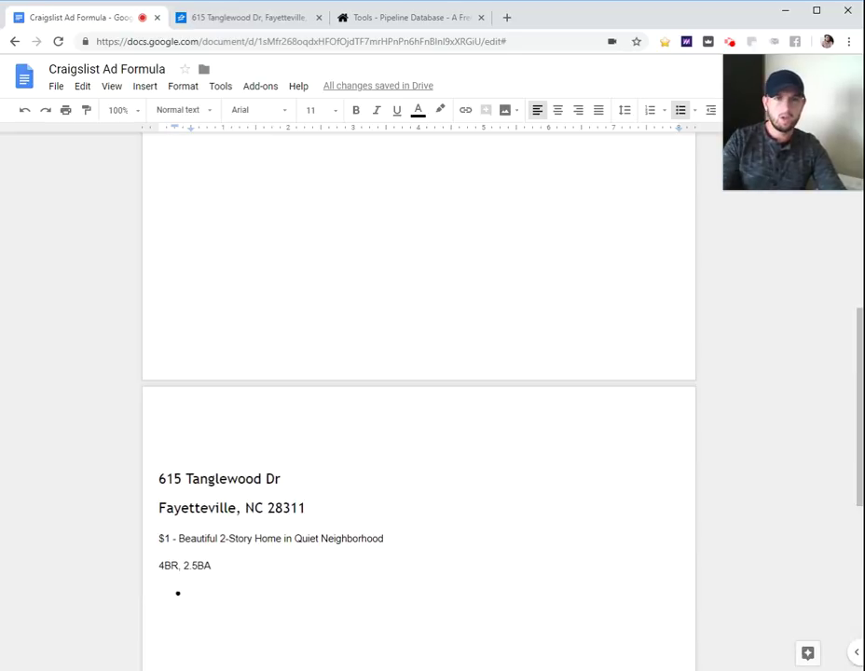
click(284, 18)
- Replace the headline text after '$1 -' with 'BEAUTIFUL RENOVATED TWO STORY' copied from Zillow
scroll(345, 353, up, 5)
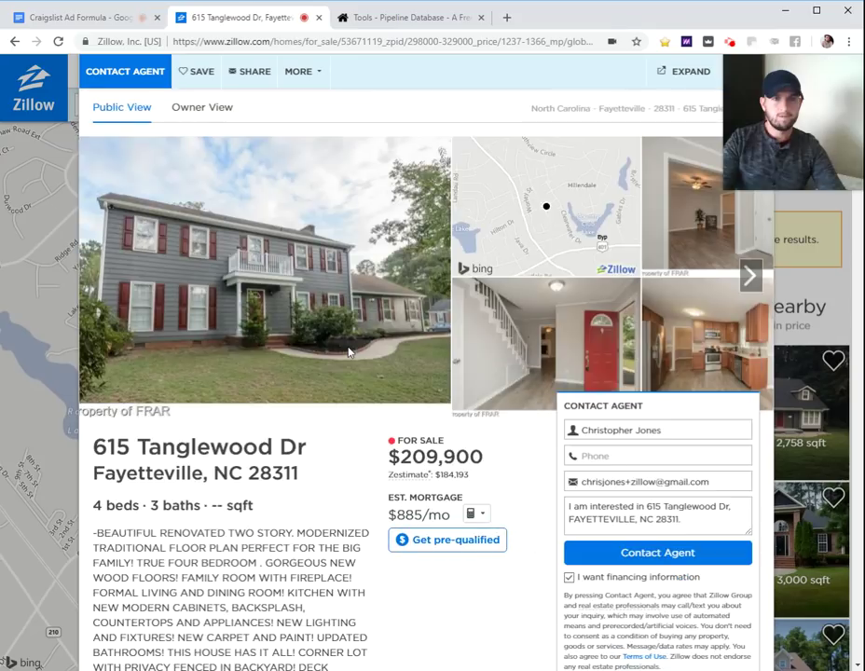
scroll(348, 355, down, 2)
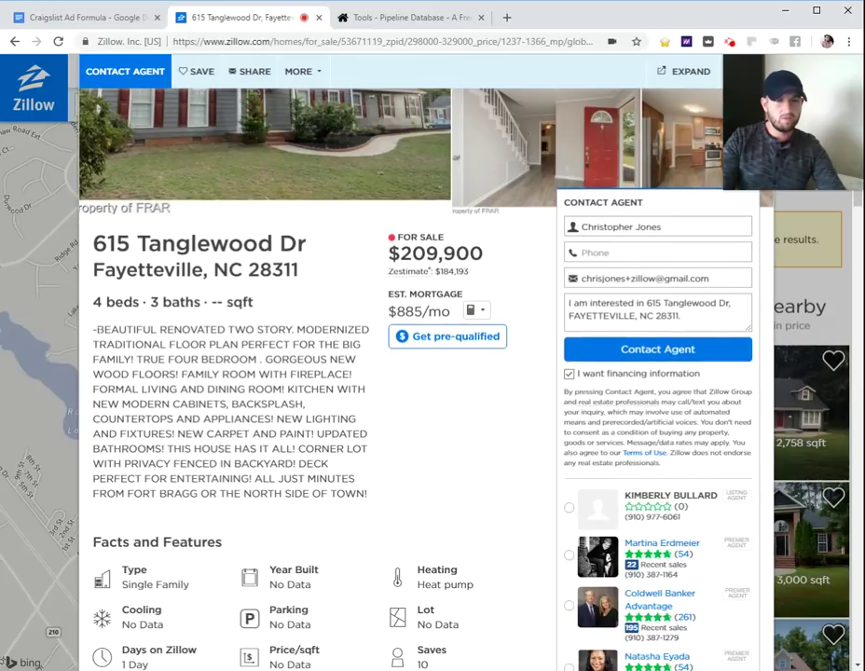
mouse_move(97, 330)
mouse_down()
mouse_move(241, 349)
mouse_move(288, 328)
mouse_up()
key(ctrl+c)
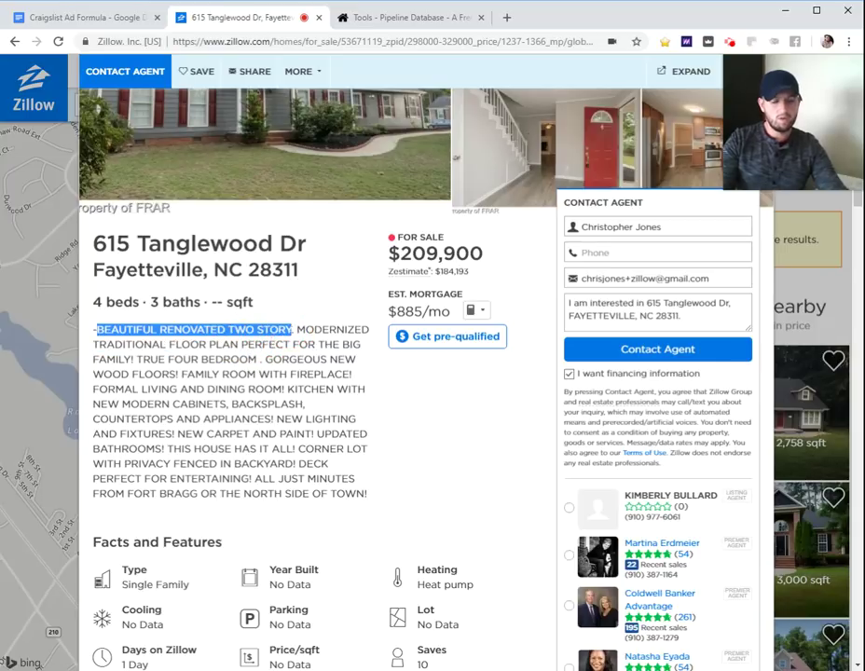
click(99, 18)
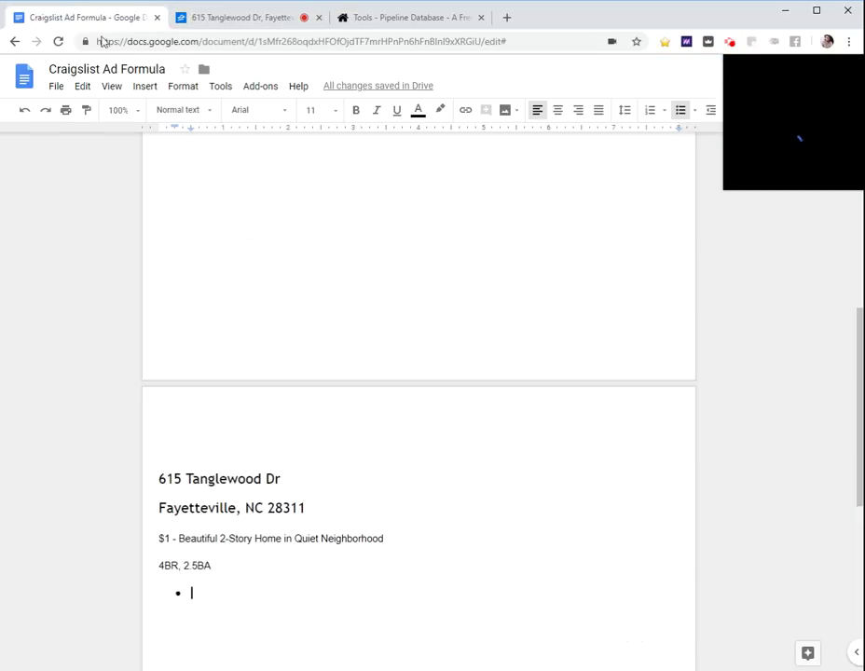
scroll(419, 401, down, 2)
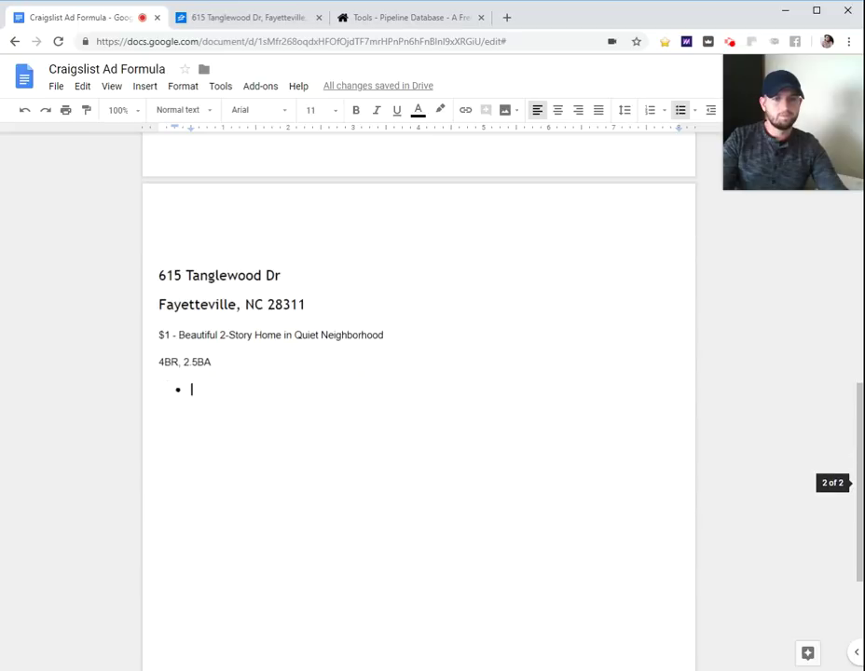
drag(383, 335, 189, 335)
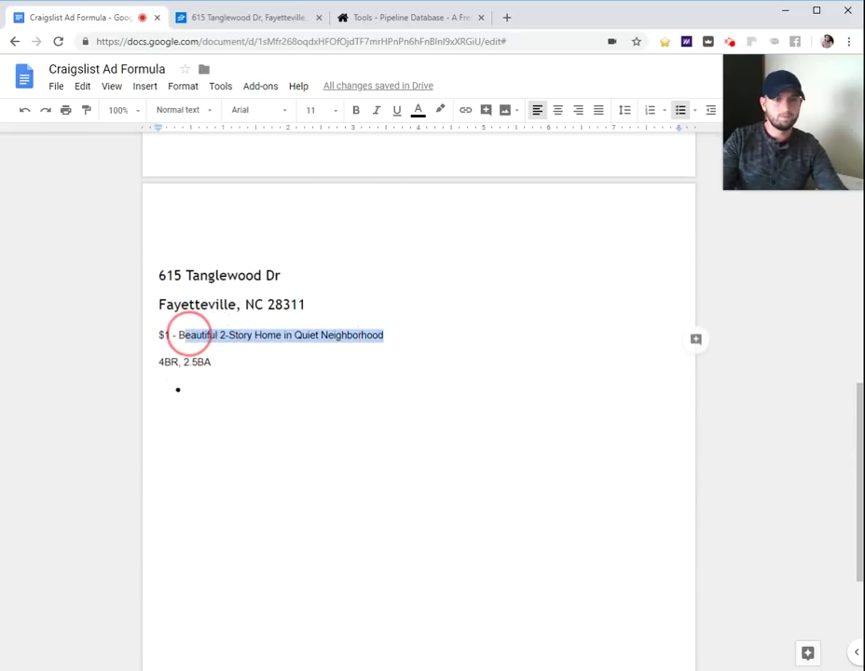
key(ctrl+v)
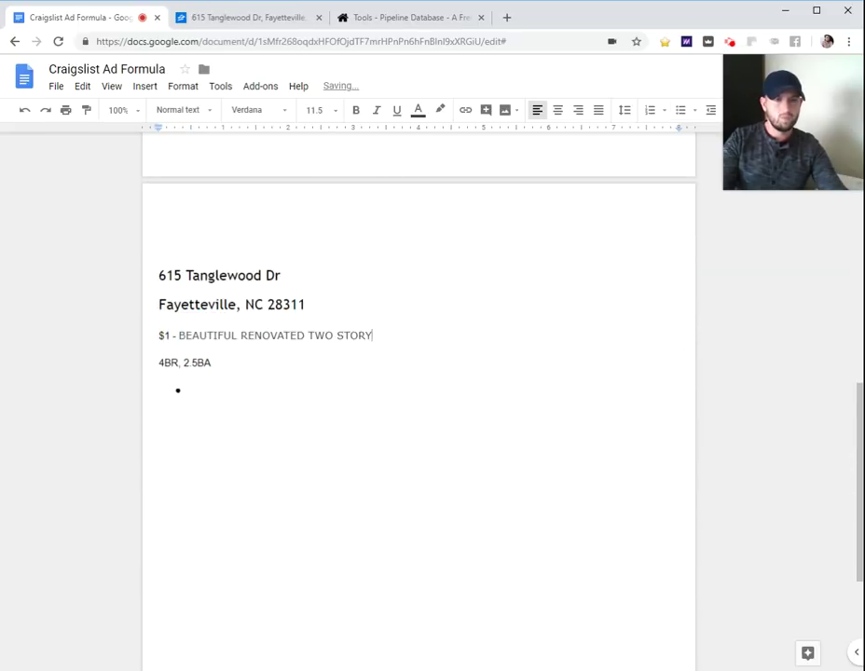
- Add bullets 'GORGEOUS NEW WOOD FLOORS!' and 'FAMILY ROOM WITH FIREPLACE!' copied from the Zillow description
click(214, 16)
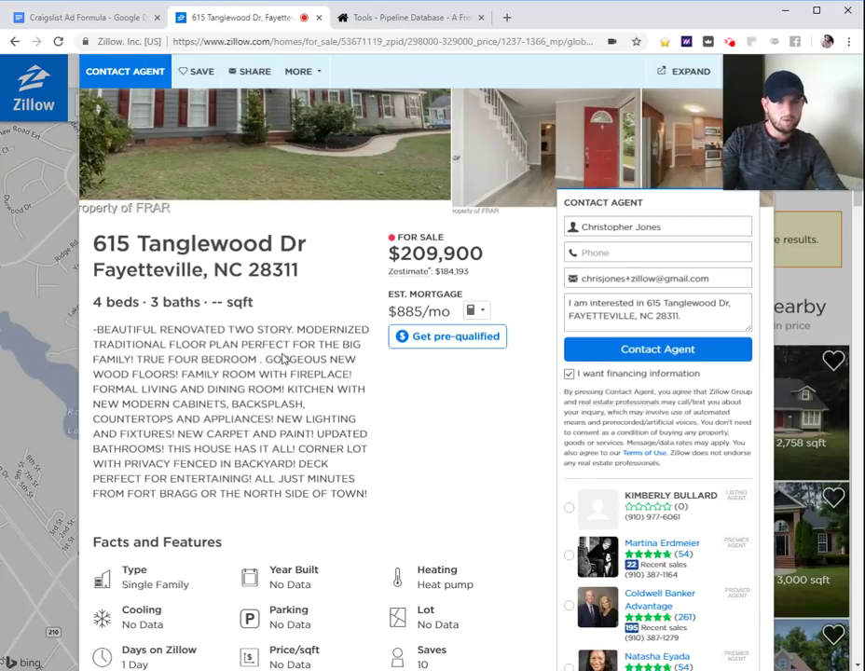
mouse_move(264, 359)
mouse_down()
mouse_move(160, 368)
mouse_move(193, 395)
mouse_move(174, 368)
mouse_move(178, 374)
mouse_up()
key(ctrl+c)
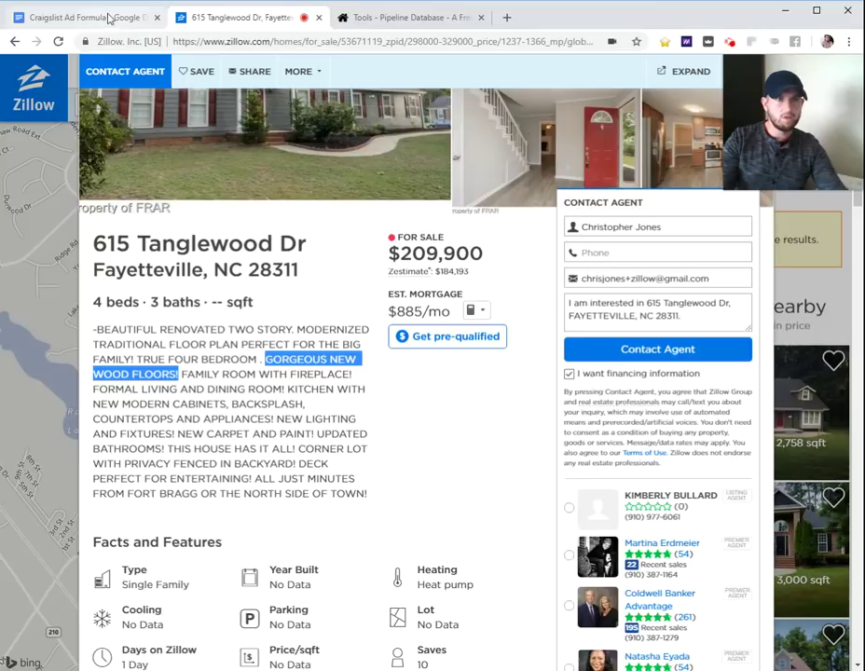
click(125, 16)
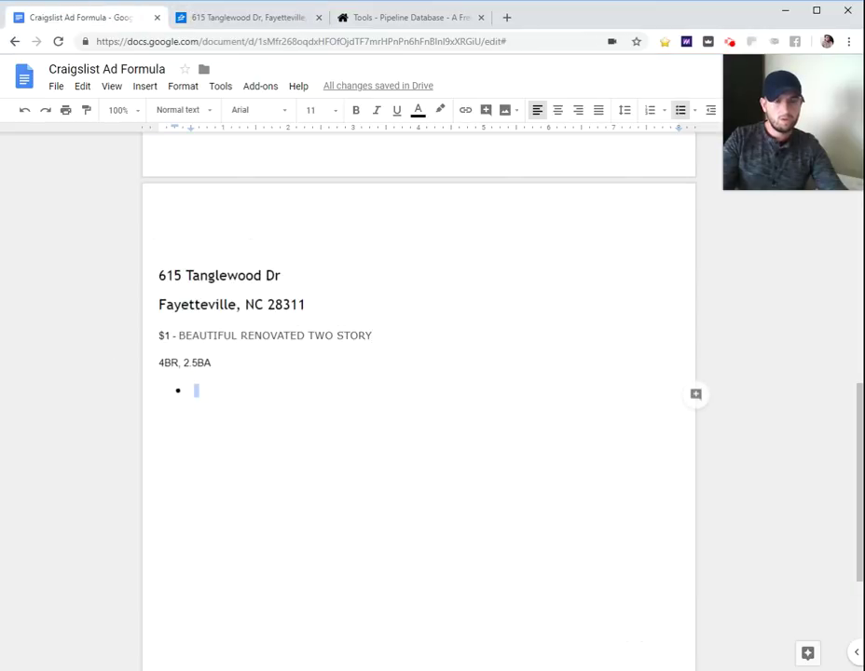
key(ctrl+v)
click(232, 17)
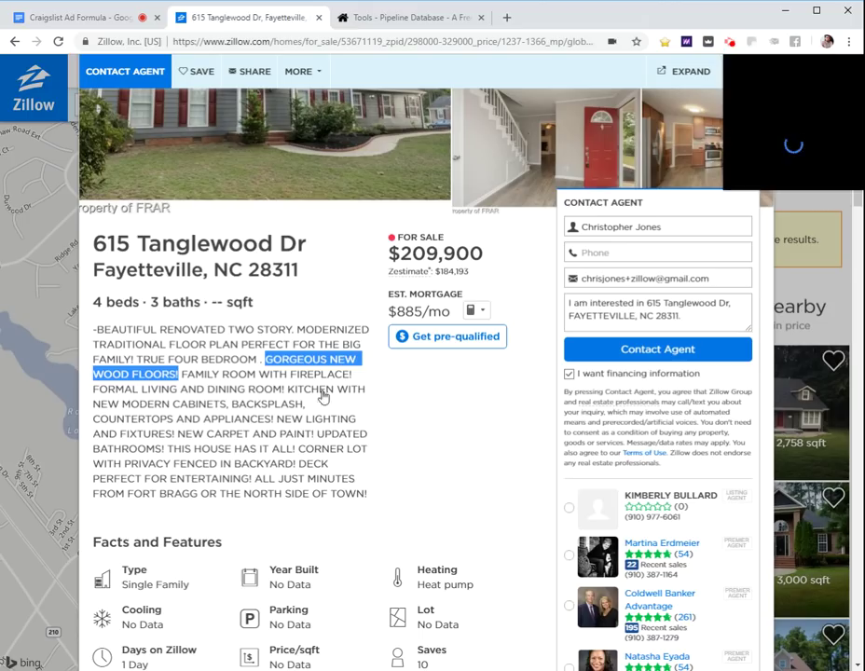
drag(182, 374, 353, 374)
key(ctrl+c)
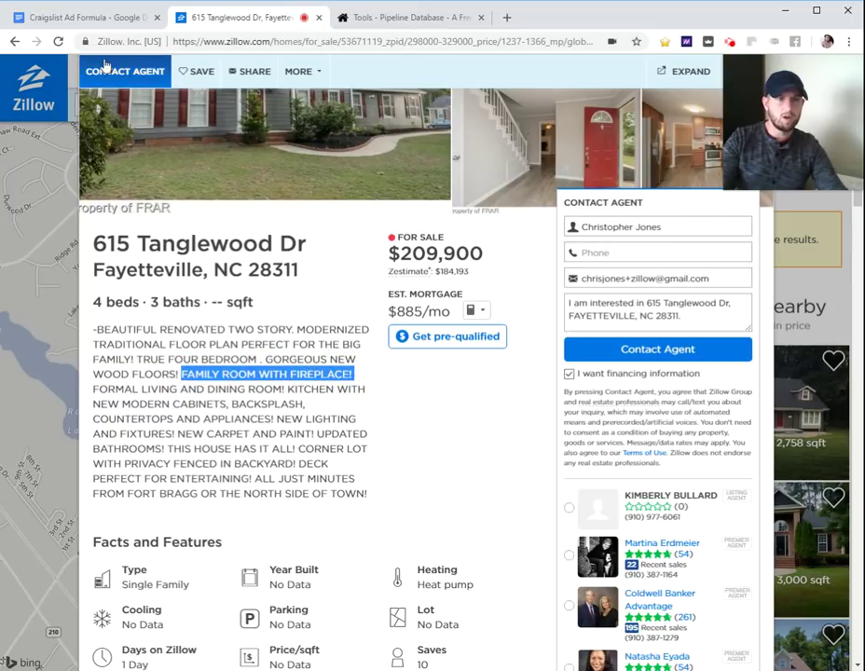
click(73, 19)
key(Return)
key(ctrl+v)
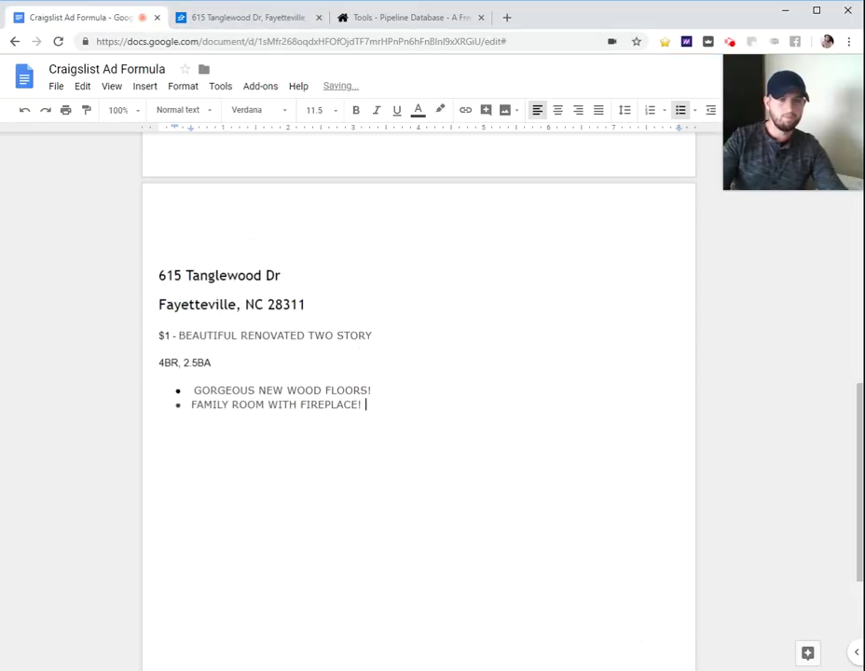
- Add bullets for the cabinets, backsplash and countertops, and 'NEW APPLIANCES'
click(219, 19)
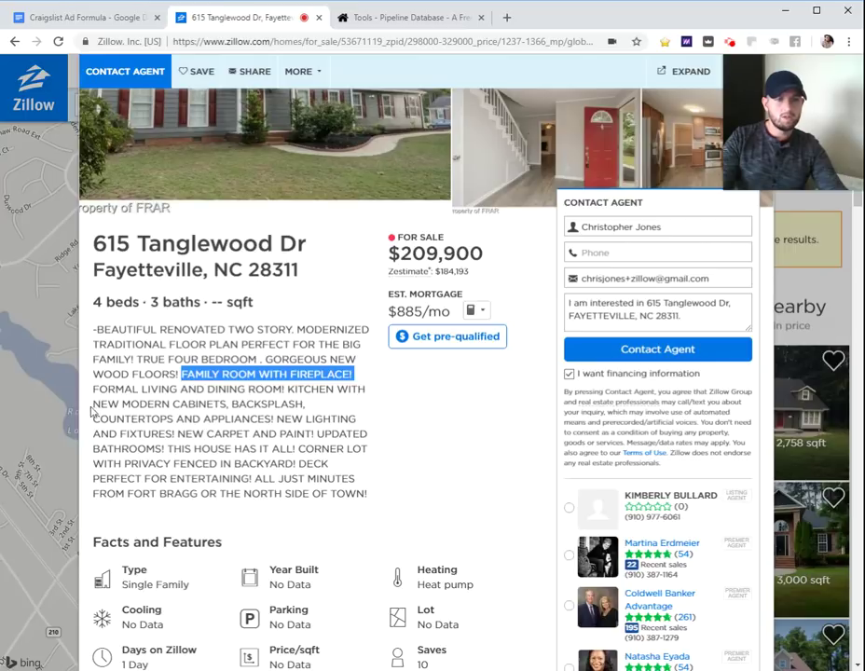
mouse_move(93, 404)
mouse_down()
mouse_move(228, 404)
mouse_move(175, 418)
mouse_up()
click(93, 21)
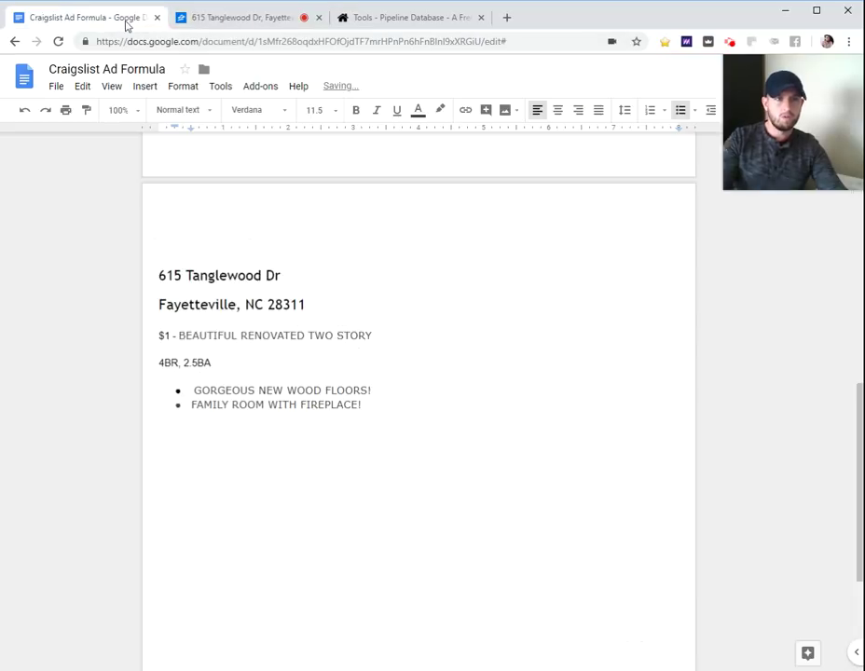
key(Return)
text(NEW MODERN CABINETS, BACKSPLASH, COUNTERTOPS)
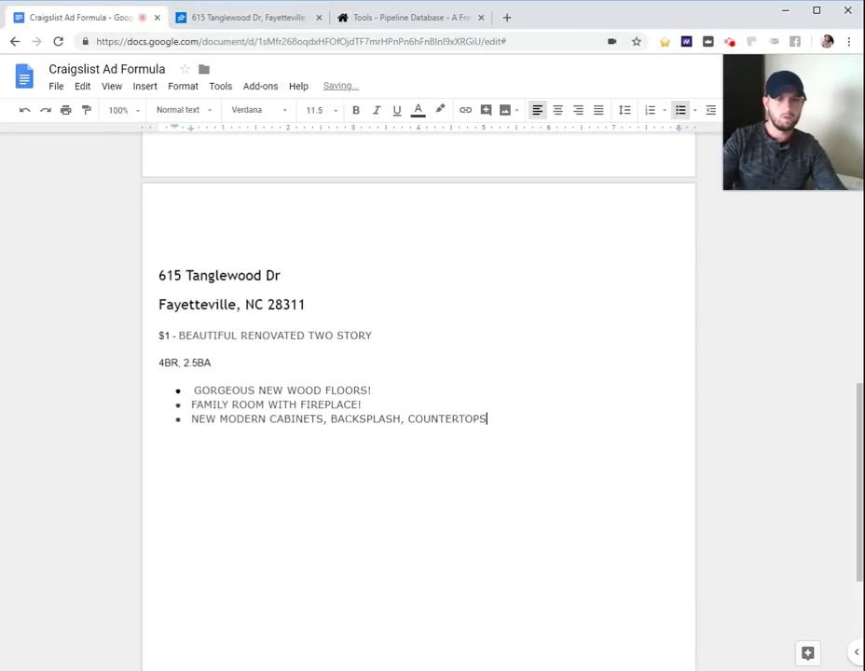
click(186, 16)
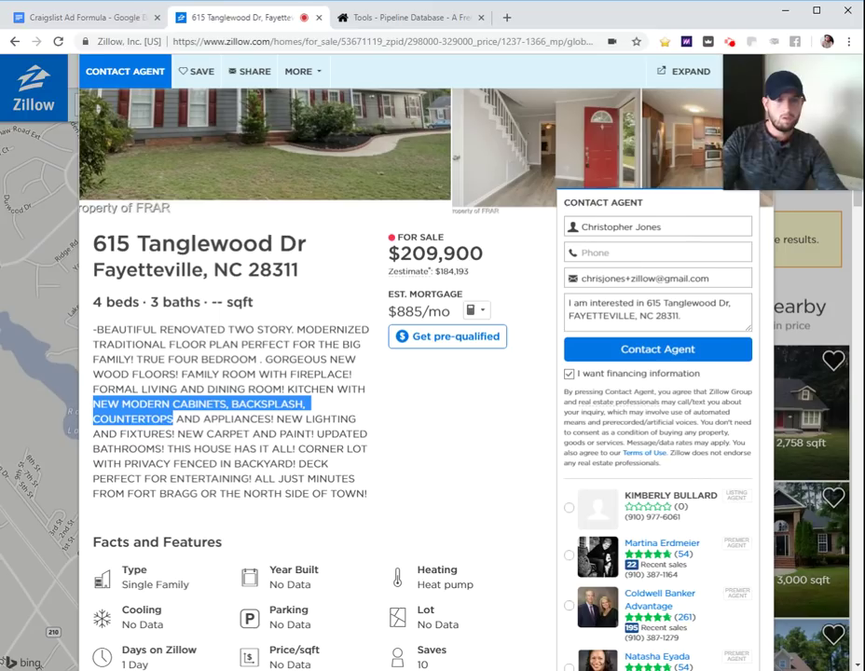
drag(204, 419, 270, 420)
key(ctrl+c)
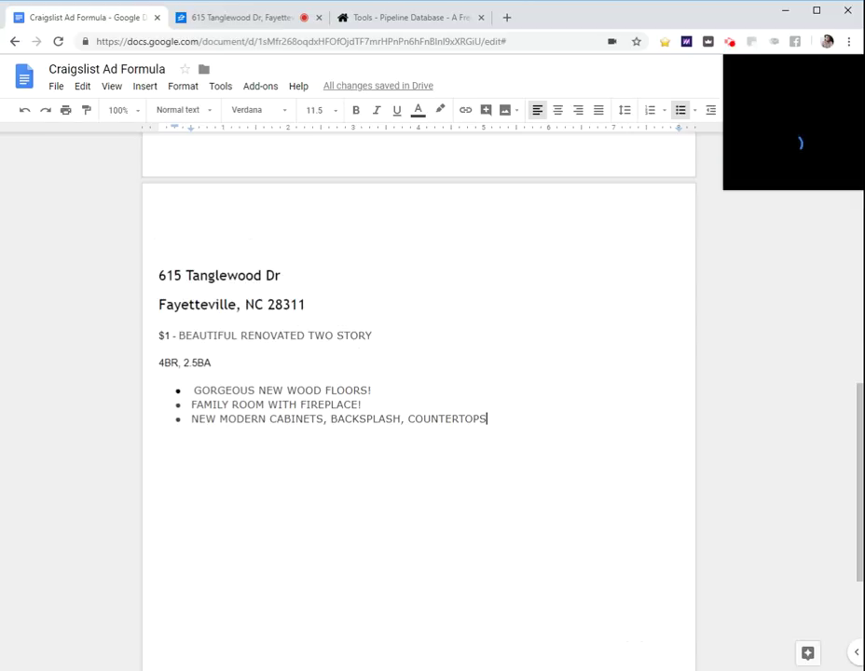
click(93, 14)
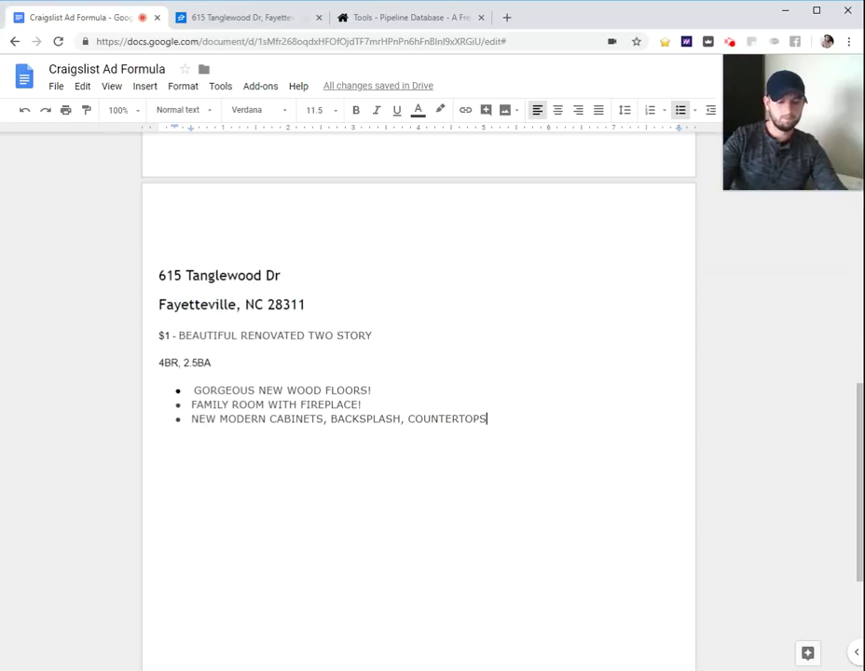
key(Return)
text(NEW)
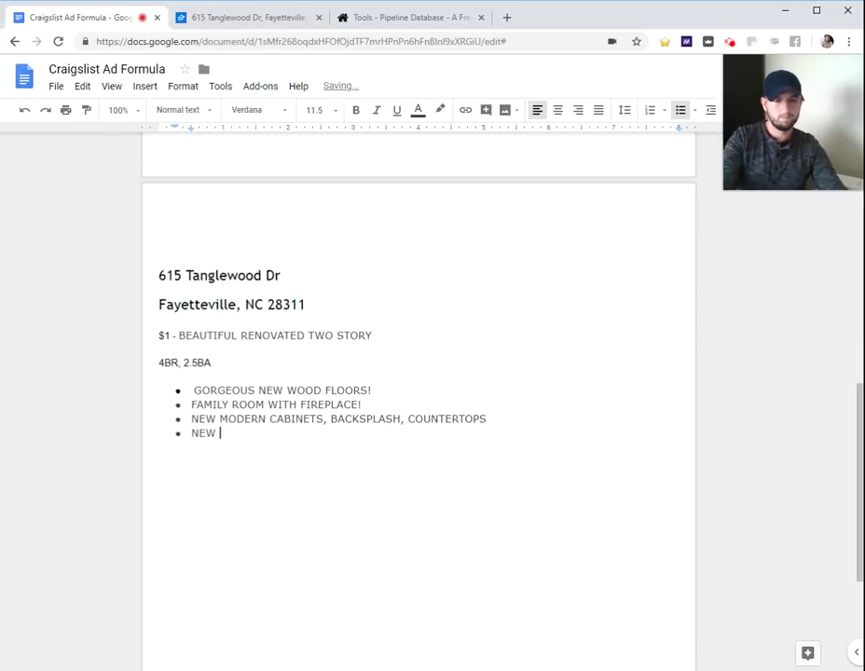
key(ctrl+v)
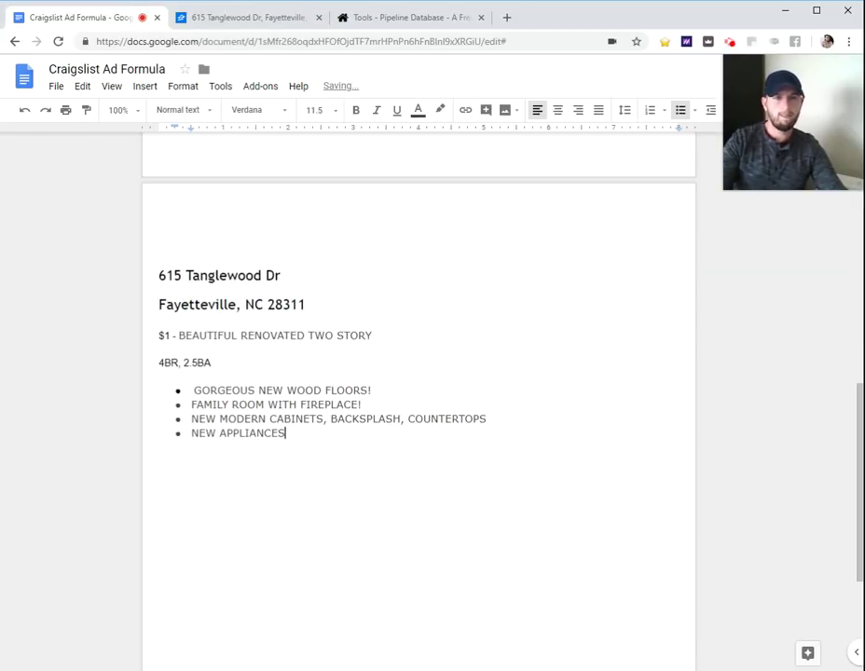
- Add a final bullet 'CORNER LOT WITH PRIVACY FENCED IN BACKYARD' from the listing
click(199, 18)
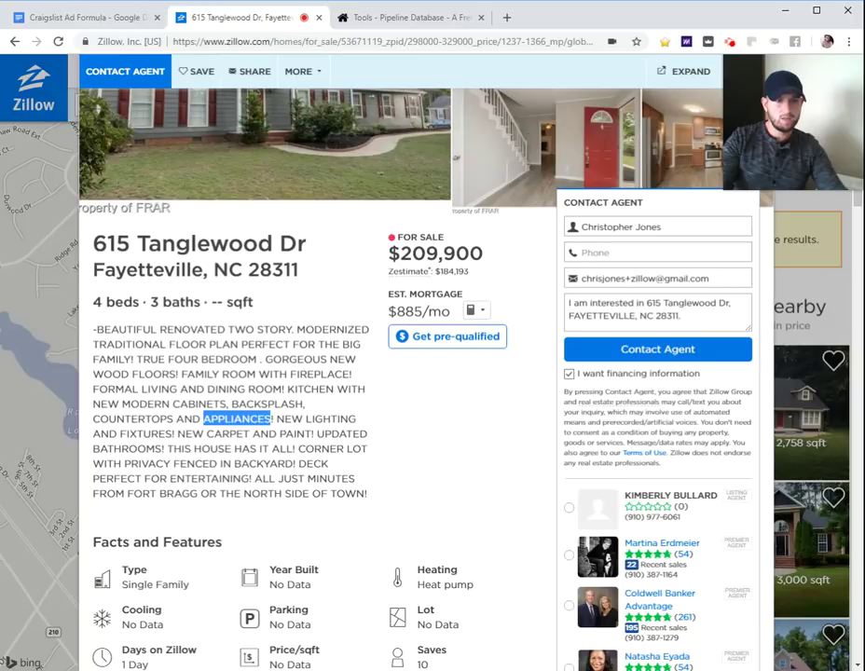
click(184, 432)
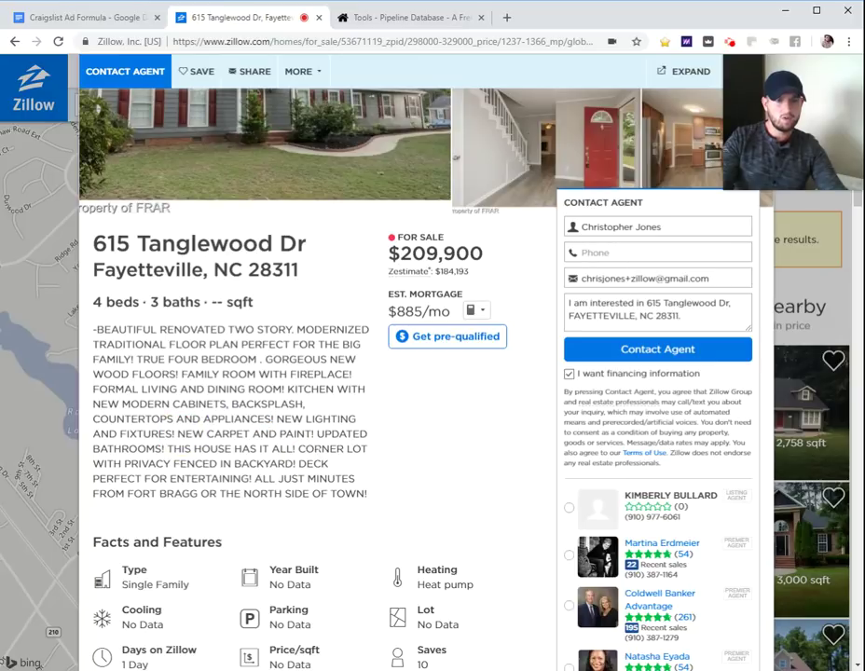
mouse_move(299, 449)
mouse_down()
mouse_move(265, 463)
mouse_move(218, 464)
mouse_move(284, 463)
mouse_up()
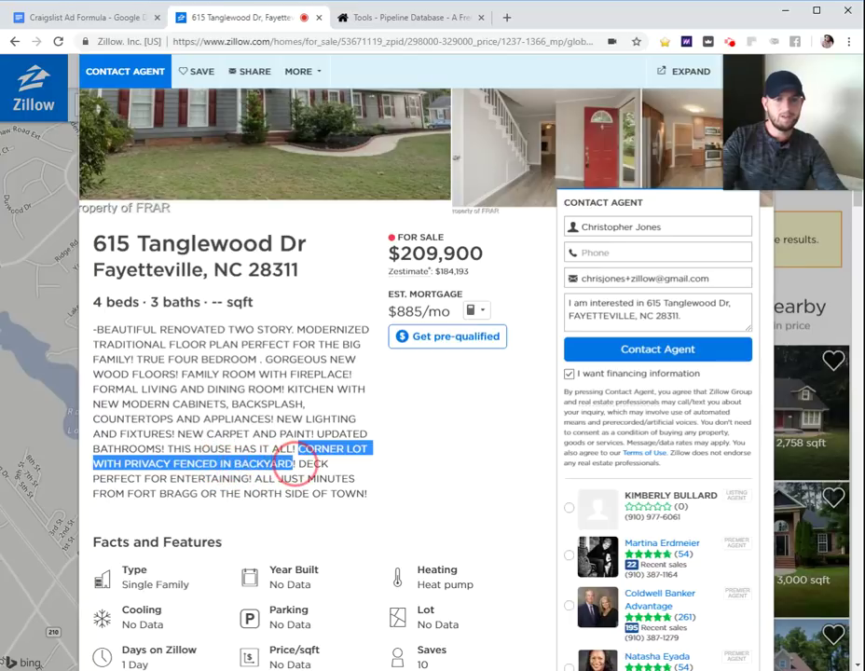
click(61, 19)
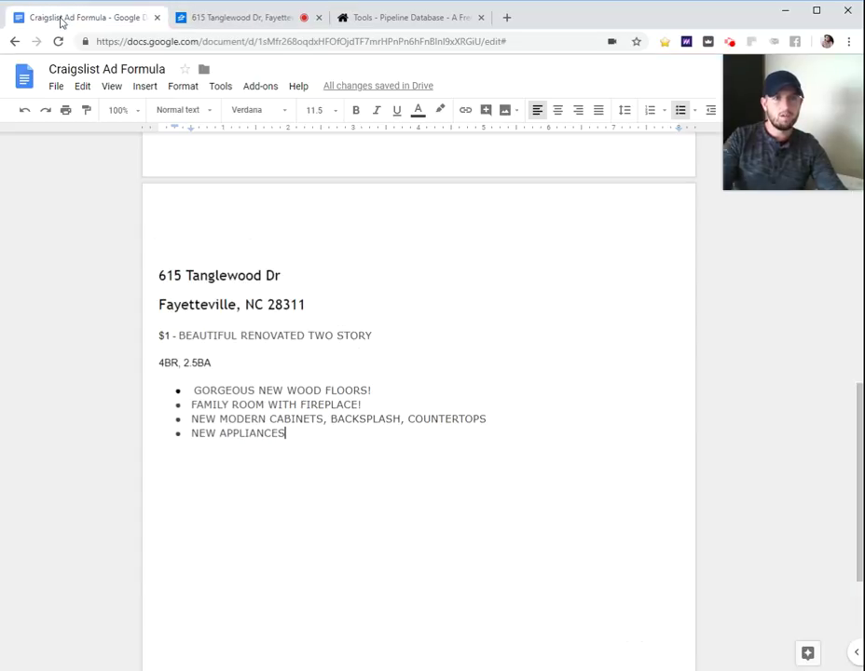
key(Return)
text(CORNER LOT WITH PRIVACY FENCED IN BACKYARD)
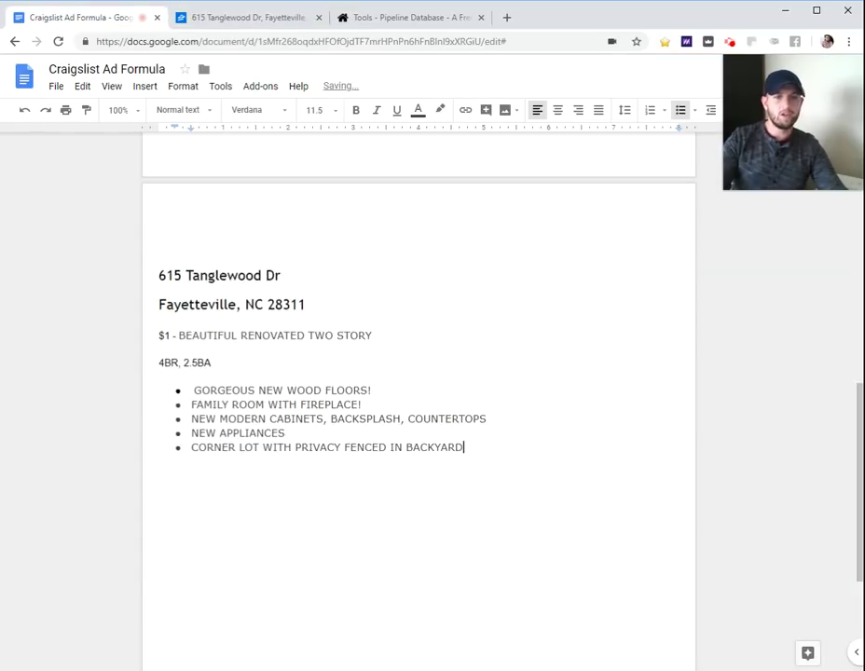
- After reviewing the formula, end the five-item bullet list with a plain line below BACKYARD
scroll(248, 395, up, 8)
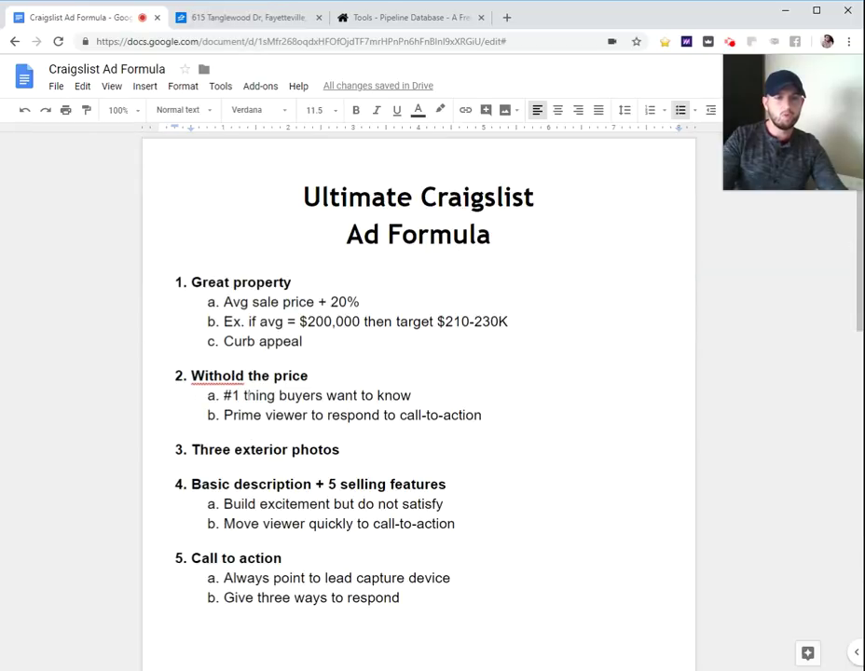
scroll(419, 391, down, 3)
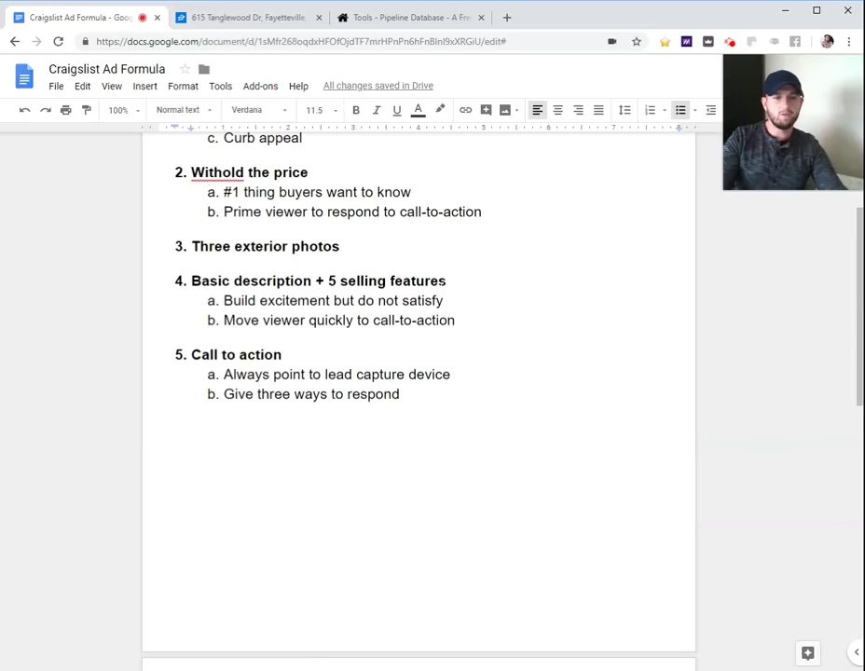
scroll(419, 392, down, 9)
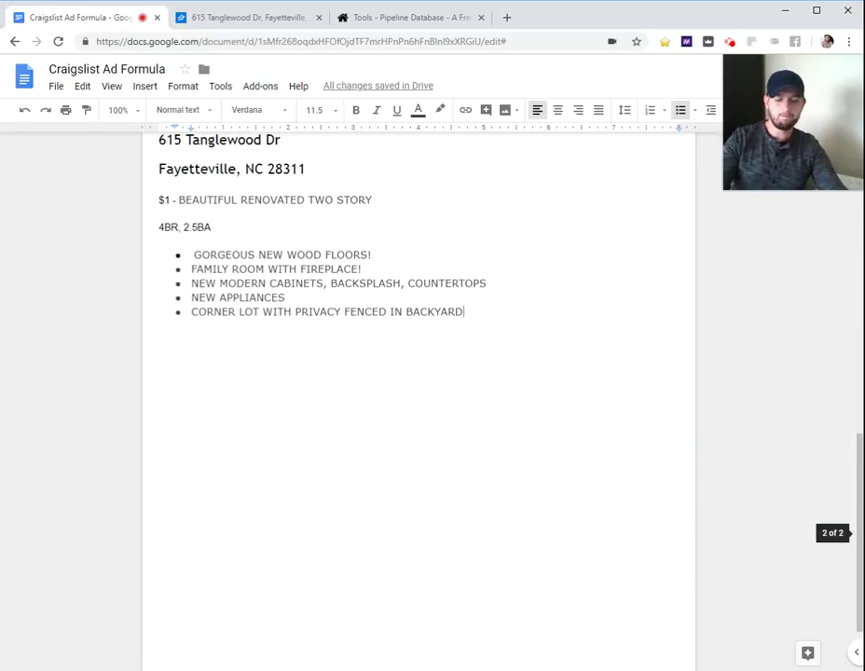
key(Return)
key(Return)
key(Return)
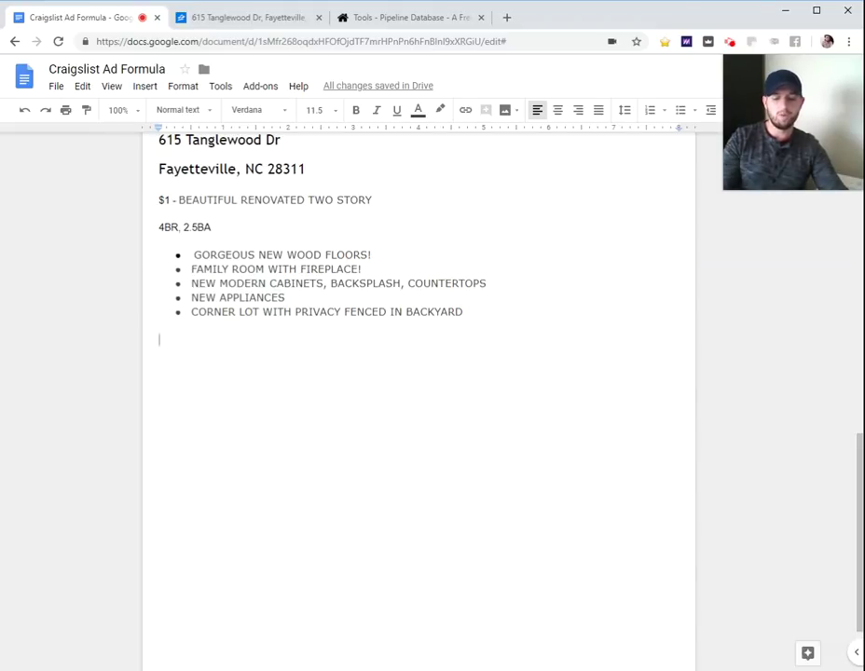
- On the Pipeline Database dashboard, expand the full Contact Today list, then go back to the ad draft
click(429, 22)
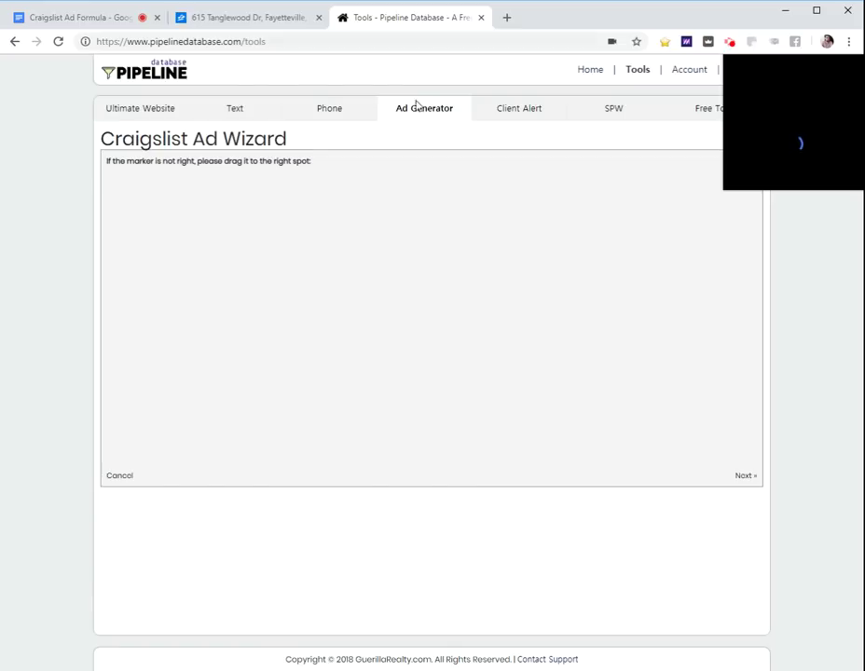
click(579, 69)
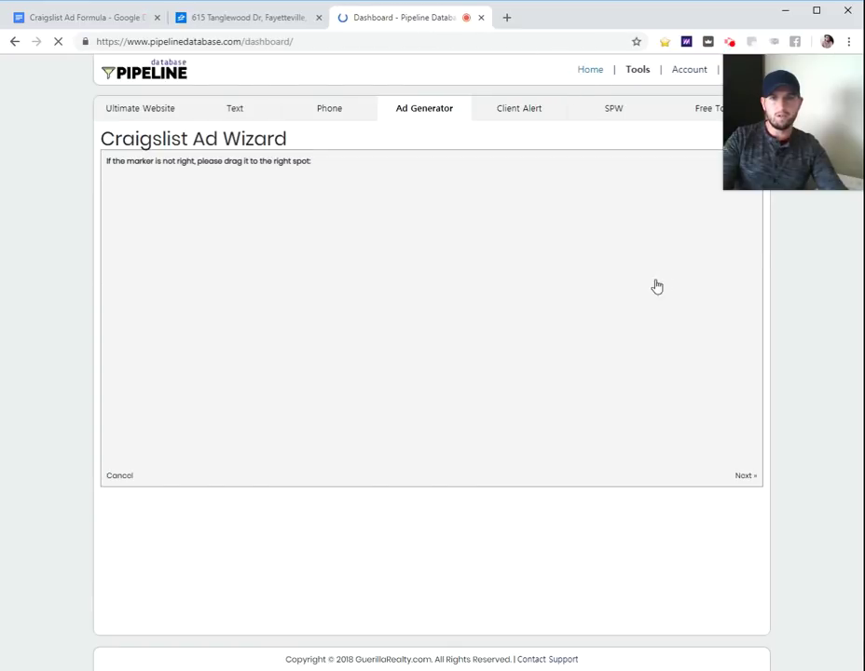
scroll(353, 405, down, 2)
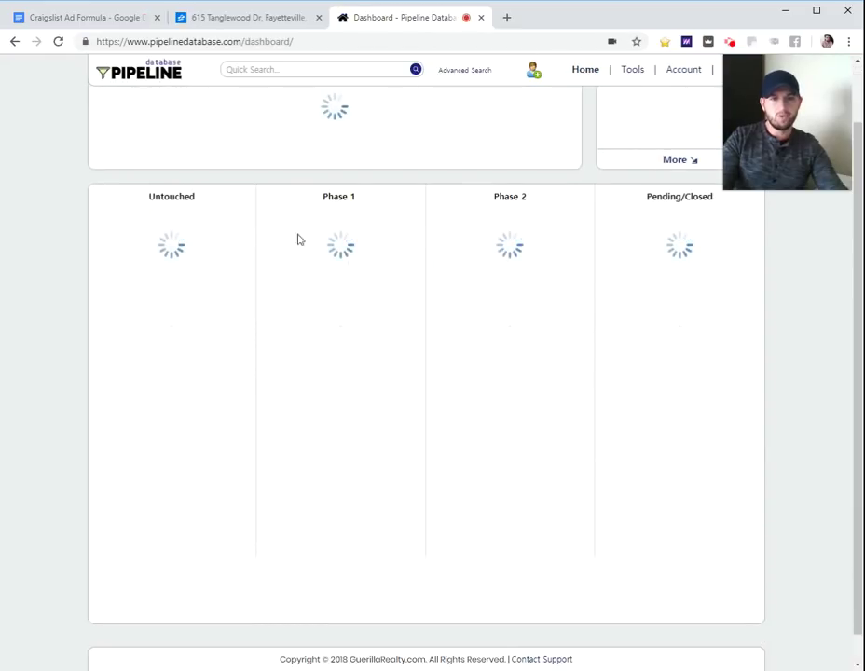
scroll(328, 352, up, 1)
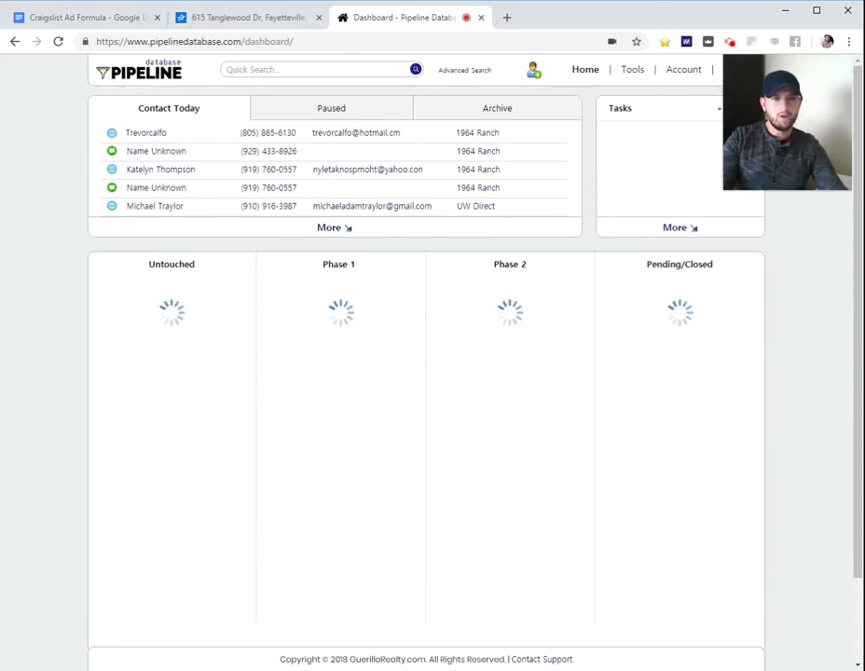
click(333, 228)
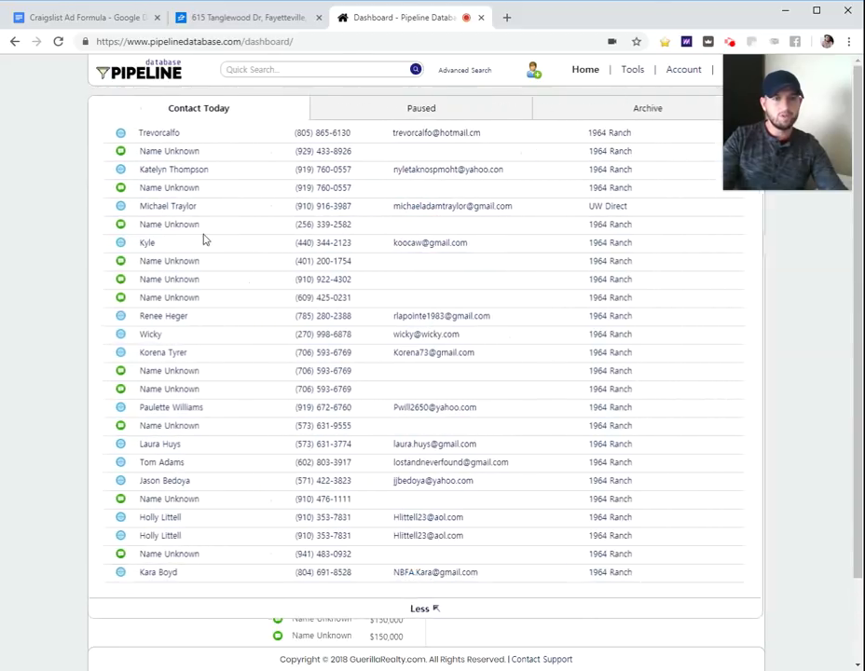
scroll(205, 240, down, 2)
scroll(235, 328, up, 2)
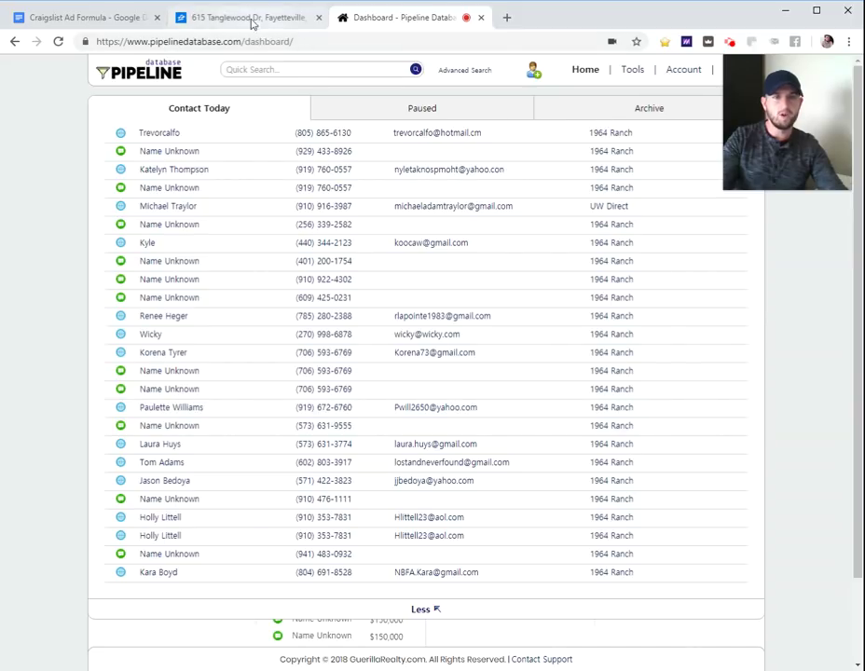
click(55, 23)
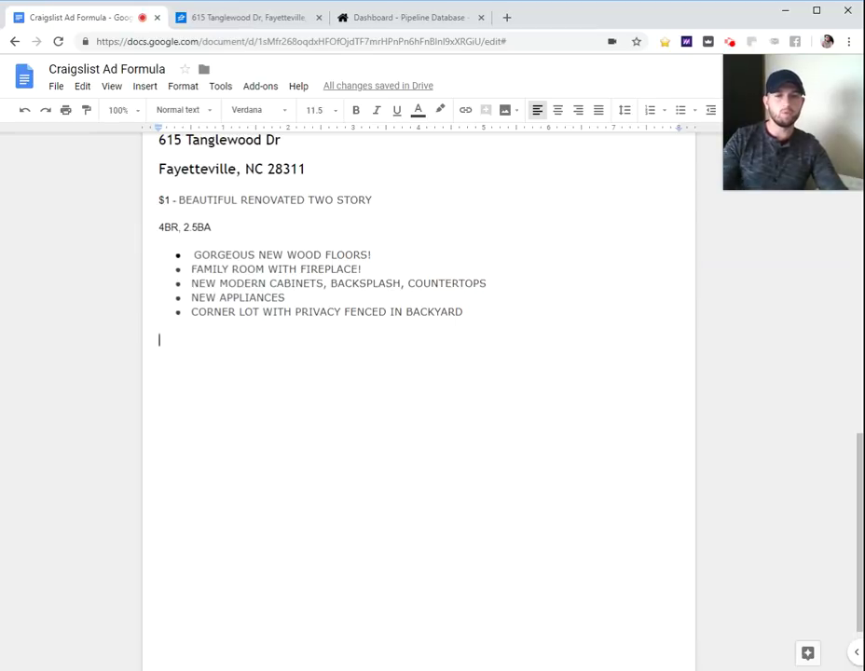
- Type 'Get complete video tour' on the plain line under the five bullets
scroll(419, 401, up, 2)
scroll(419, 400, down, 2)
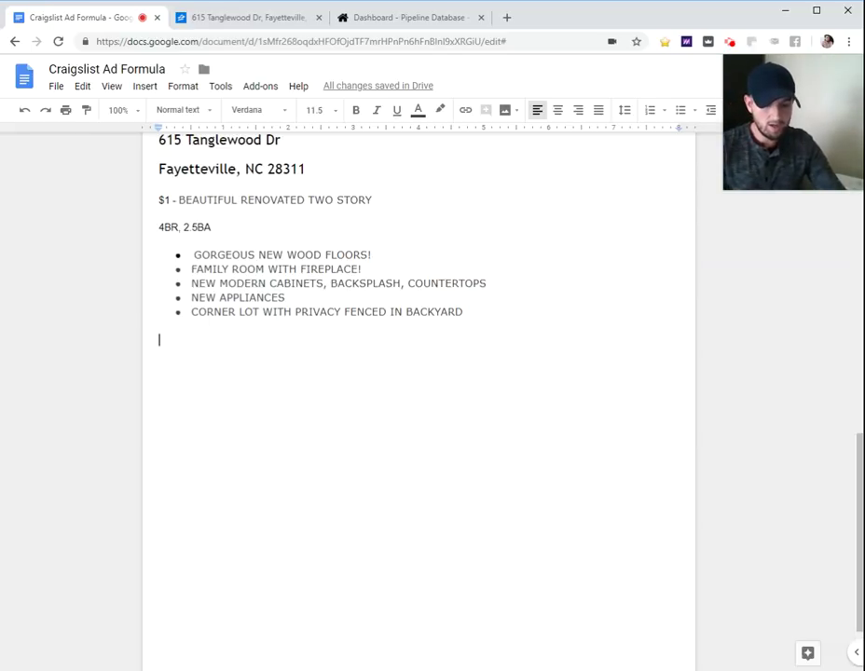
text(<)
key(BackSpace)
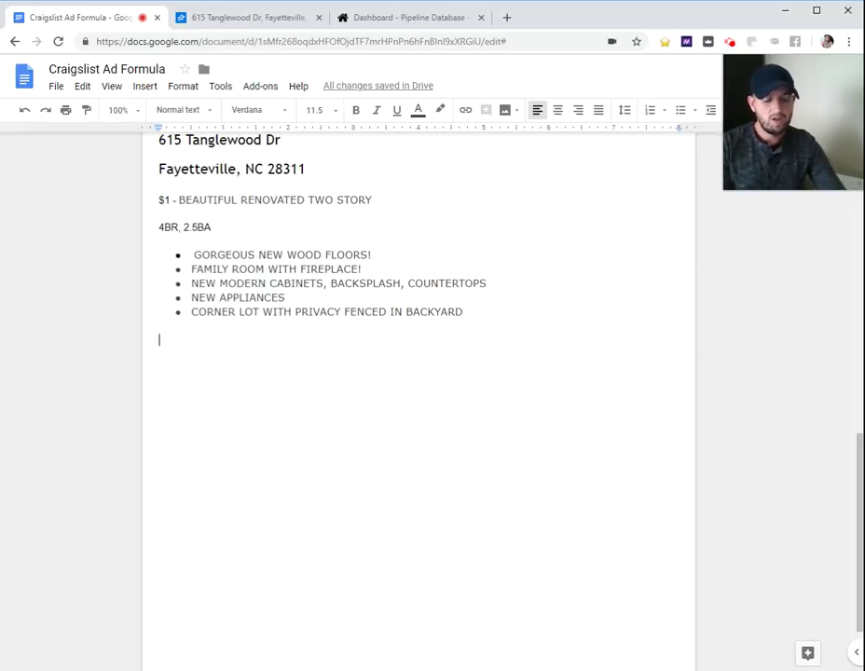
text(Get compl)
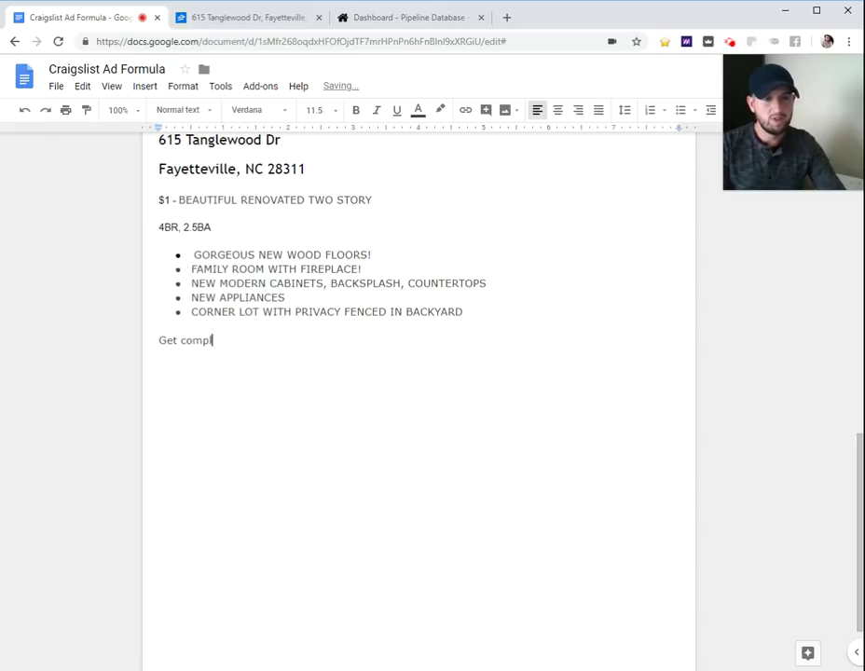
text(ete video tour)
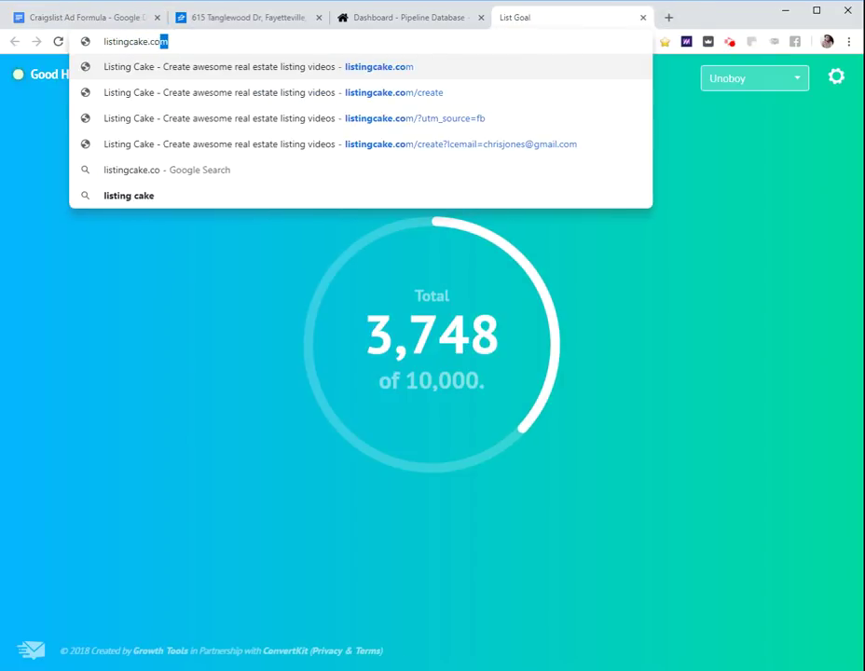
- Load listingcake.com in a new tab, then go back to the ad document
key(Return)
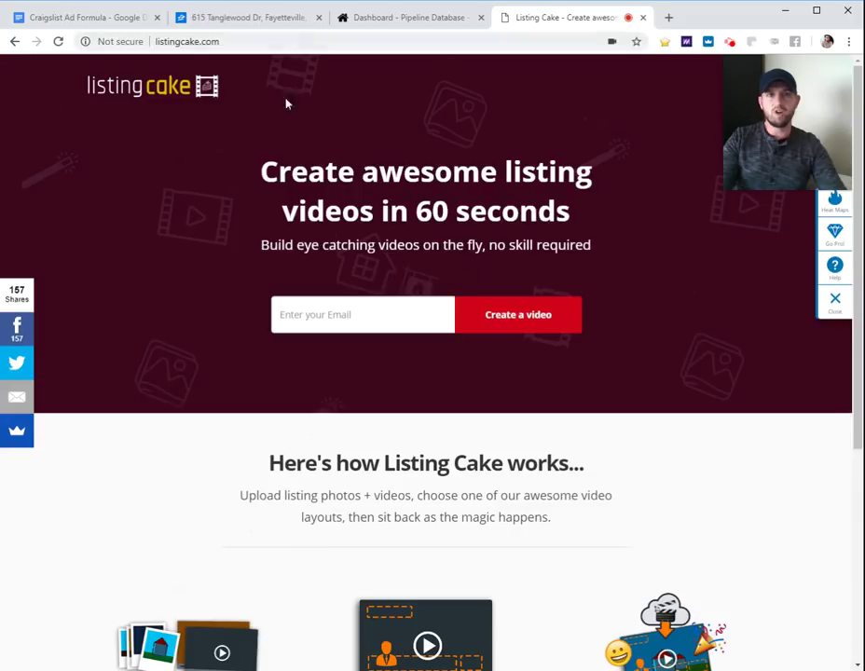
click(114, 18)
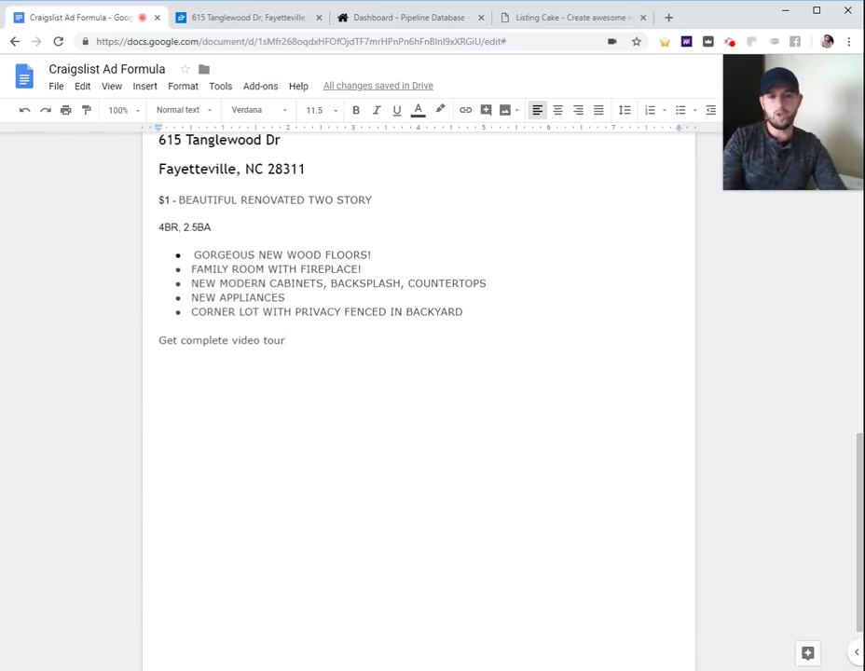
- Finish the sentence with ', plus pricing, interior photos, and more.' and begin a 'Just text' line
text(,)
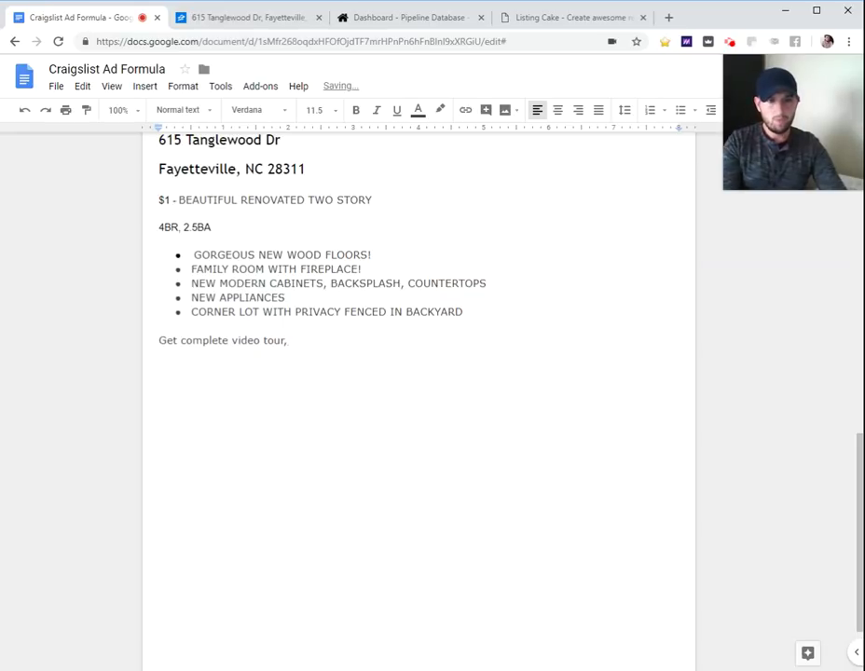
text( plus p)
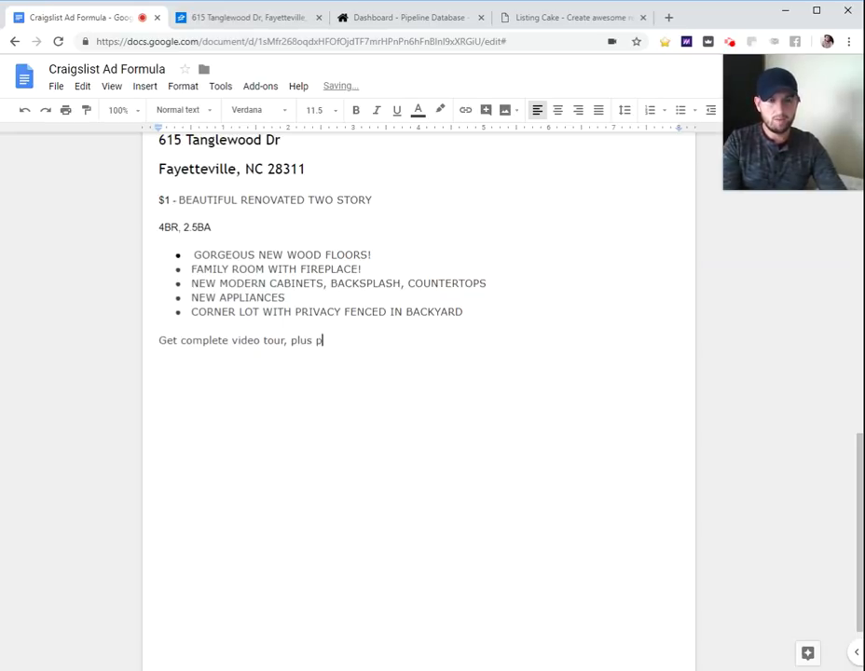
text(ricing)
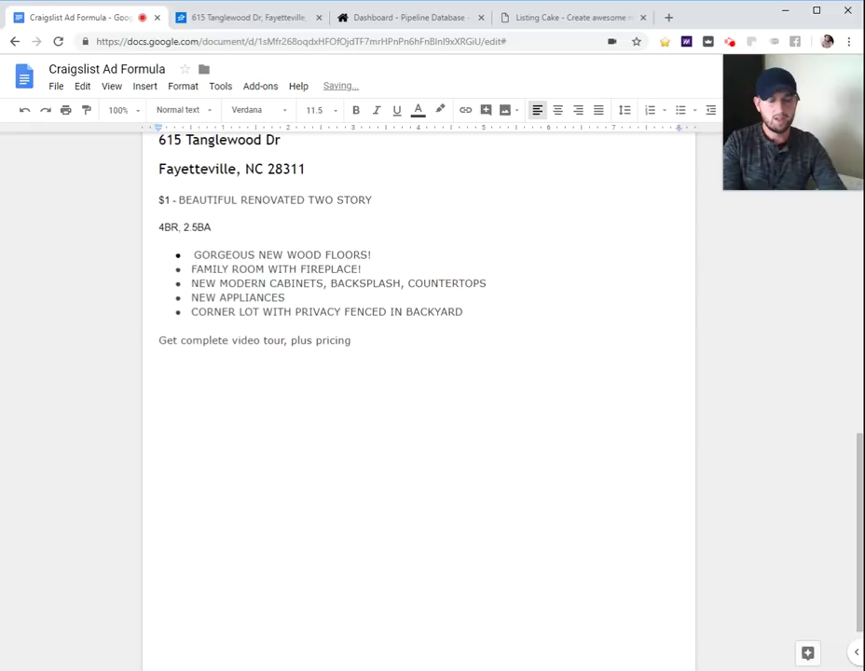
text(, int)
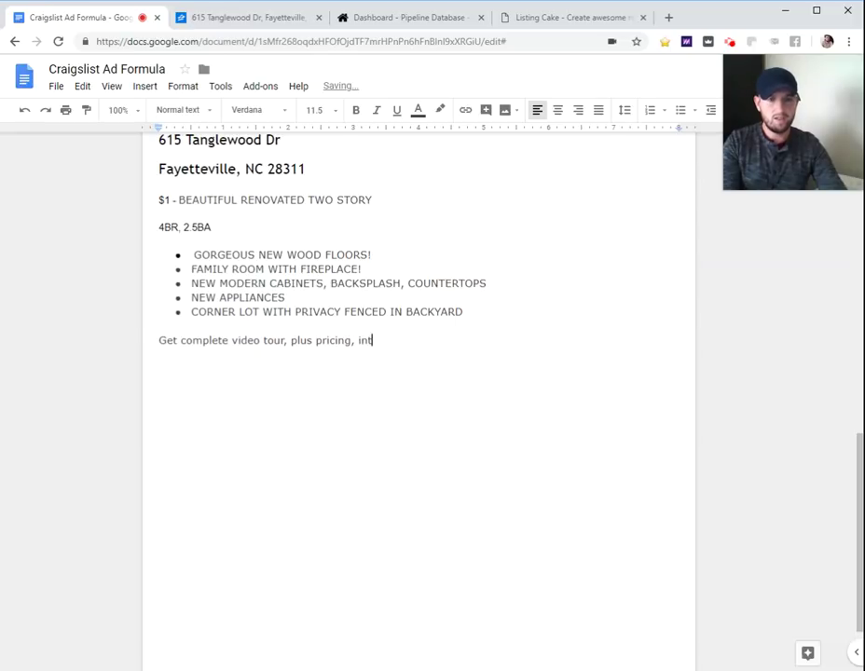
text(erior ph)
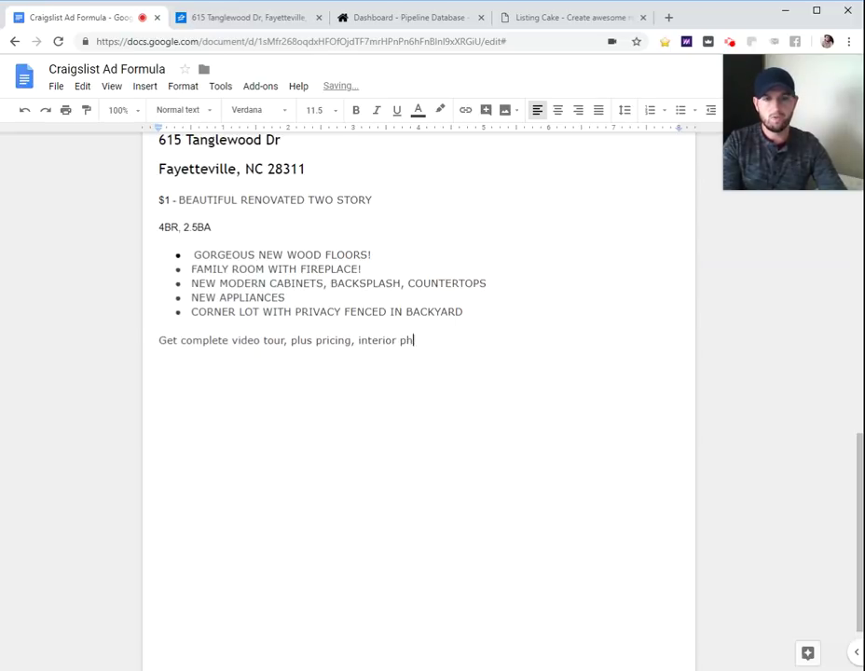
text(otos, and more)
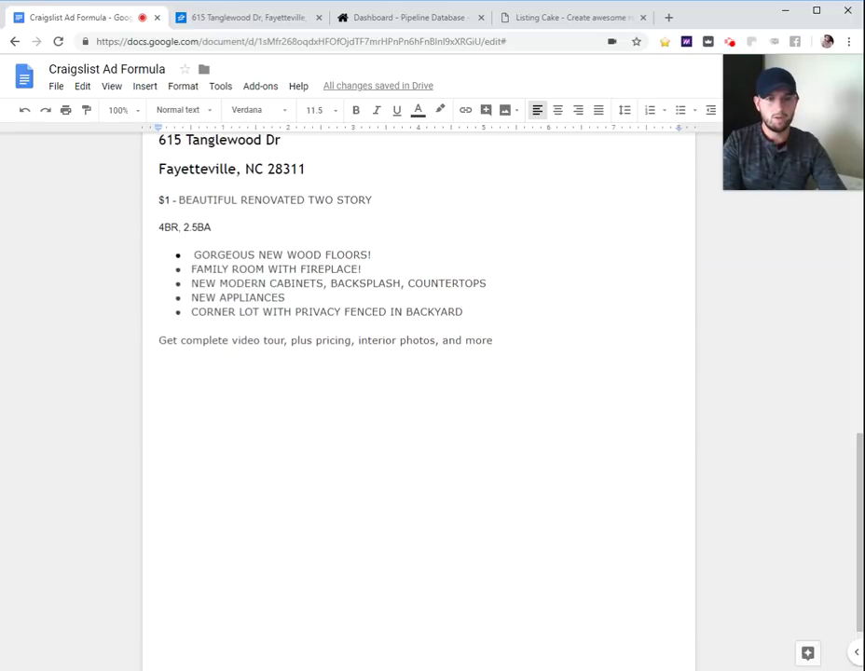
text(.)
key(Return)
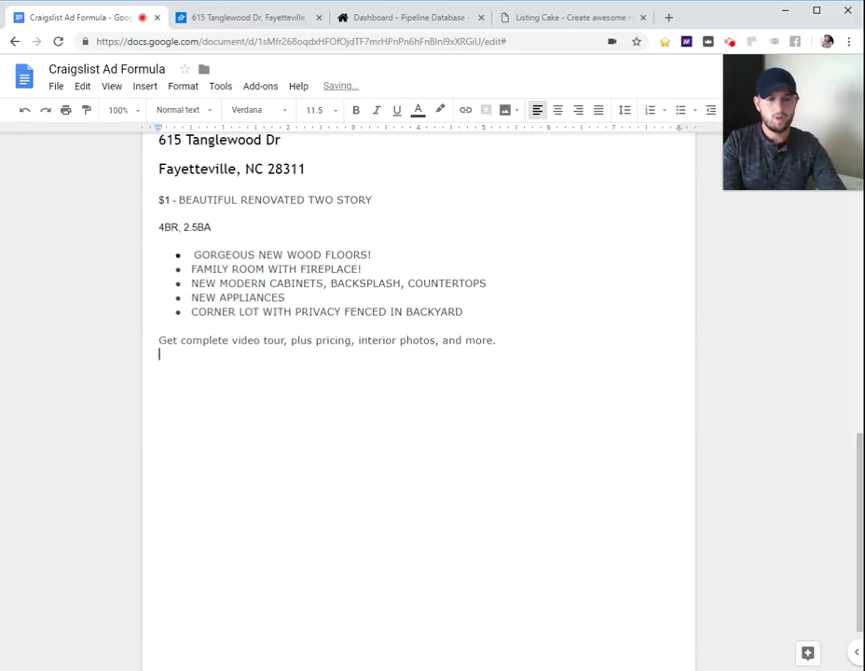
text(S)
key(BackSpace)
text(Just te)
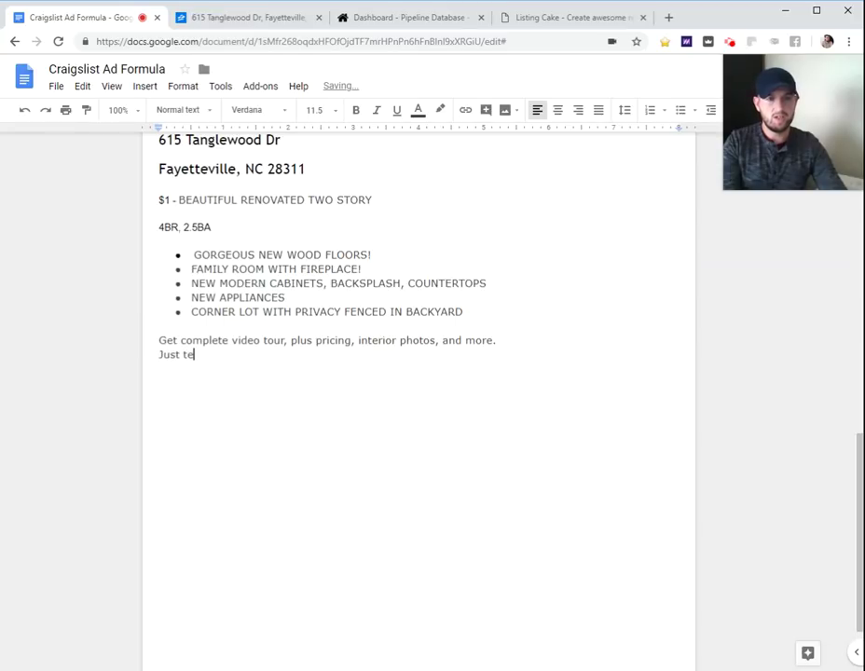
text(xt ")
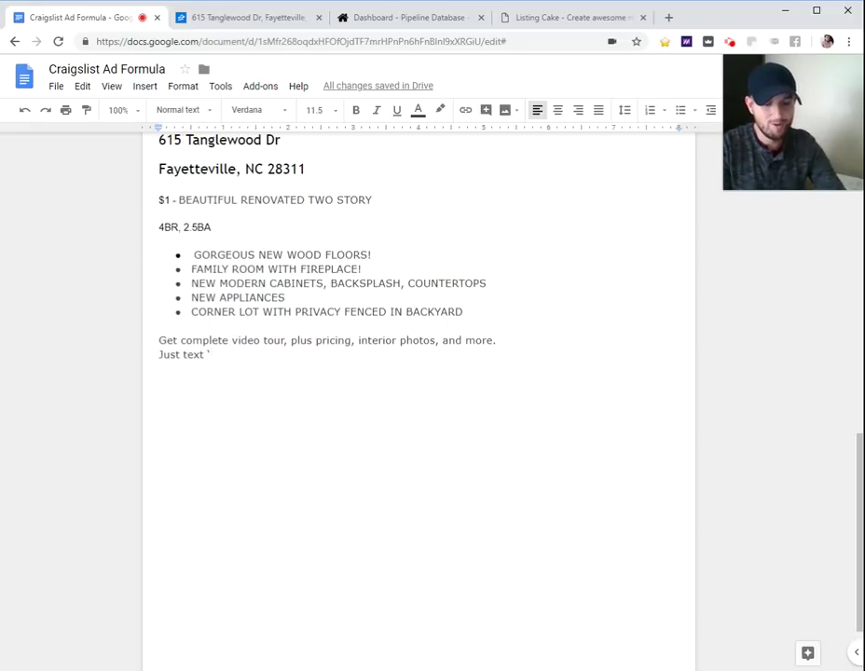
- Complete the line as text '21385' to the phone number, fixing typos, then switch to Listing Cake
text(333)
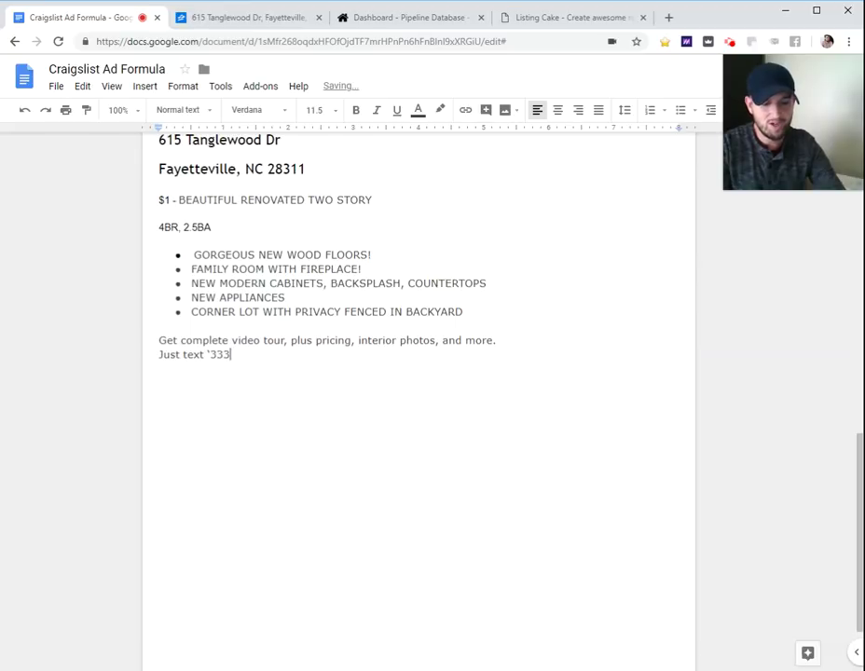
text(0213)
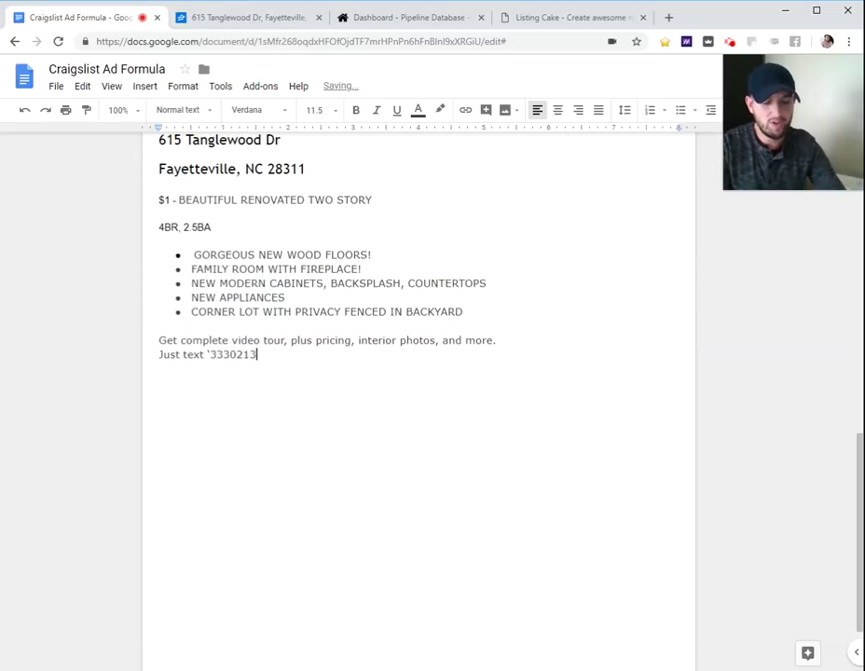
text(85)
key(Left)
key(Left)
key(Left)
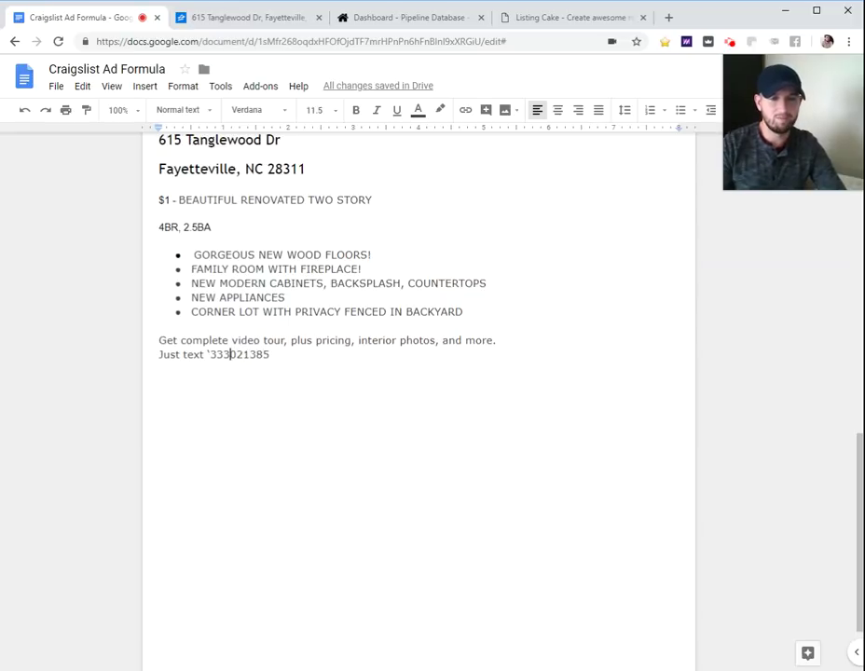
key(BackSpace)
key(BackSpace)
key(BackSpace)
key(Right)
key(Right)
key(Right)
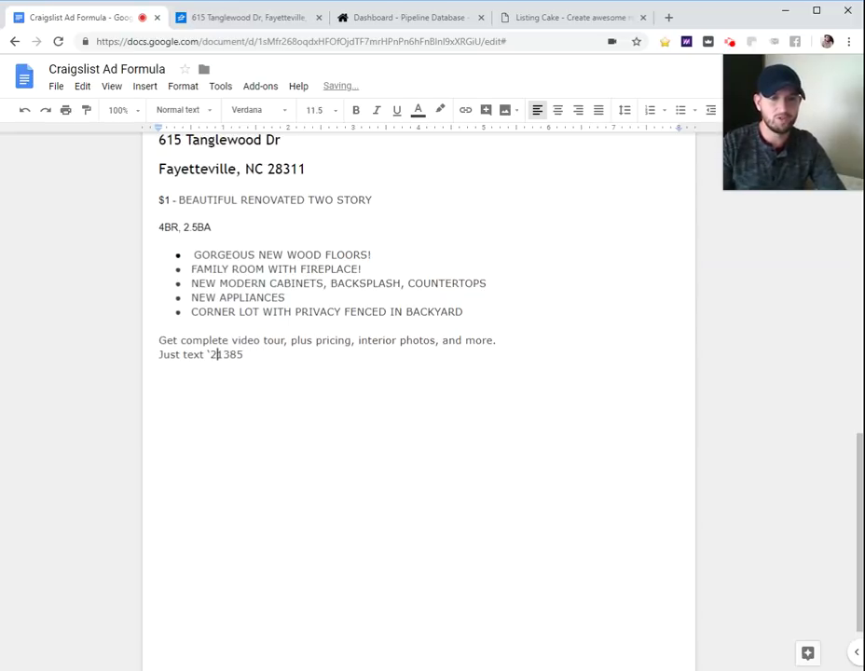
key(Right)
text(')
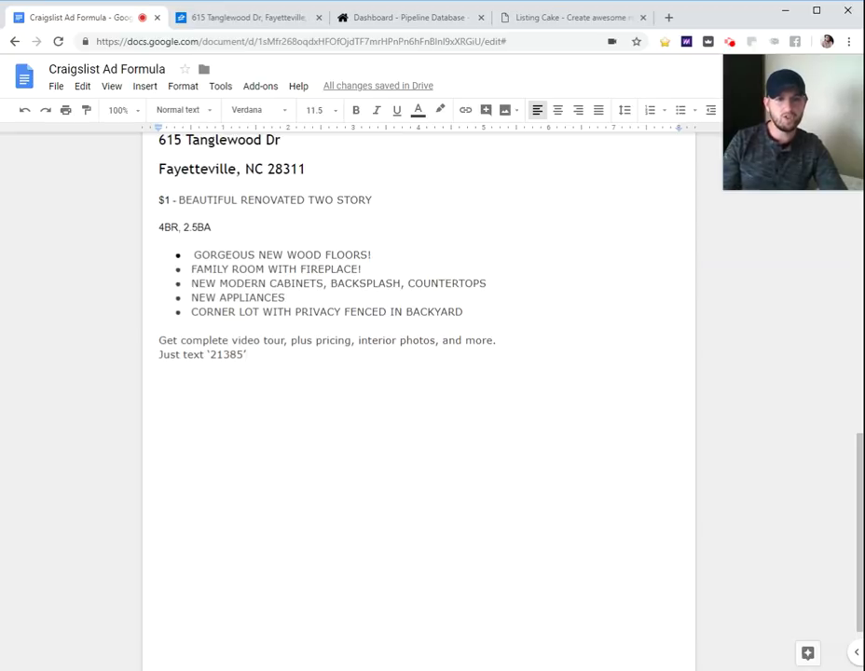
text(to 91)
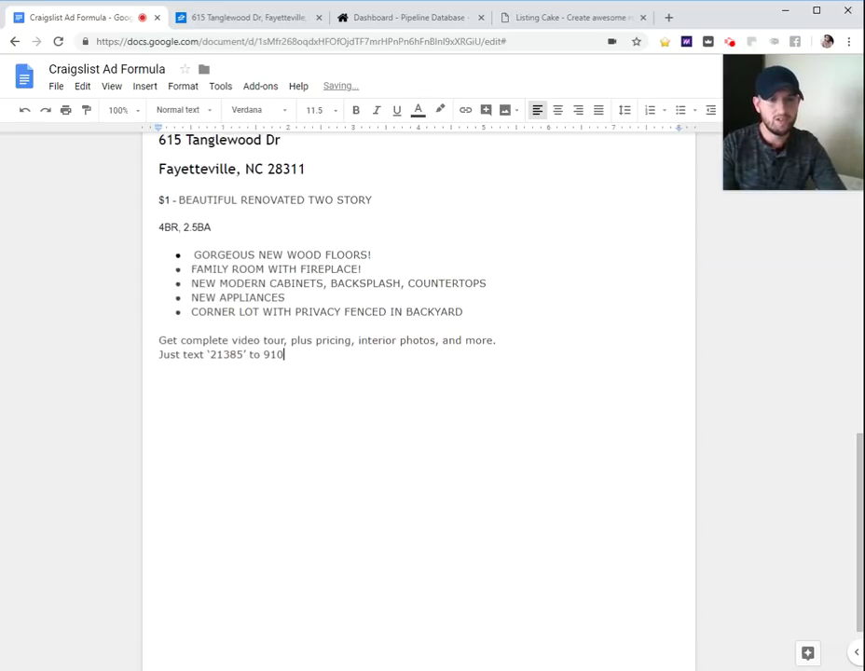
key(BackSpace)
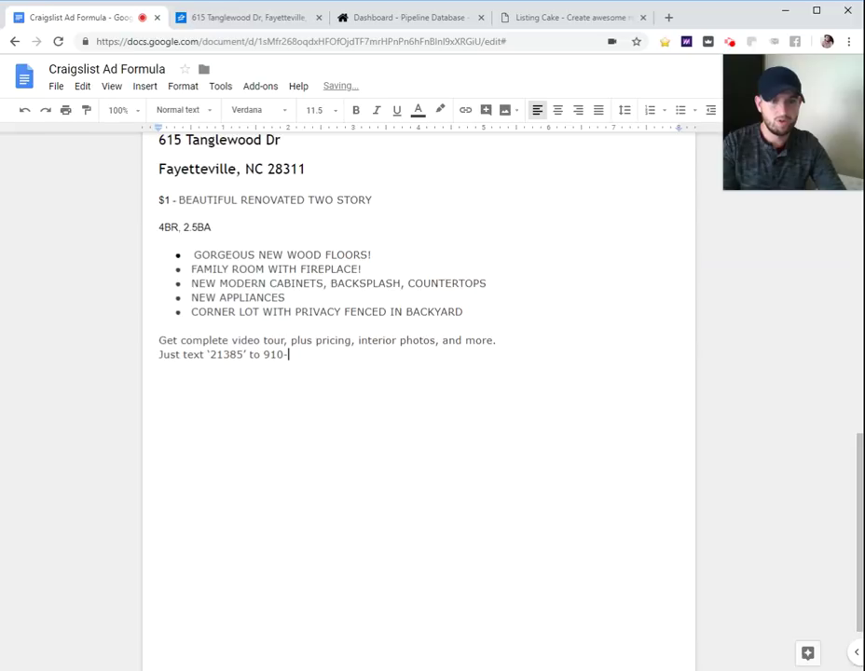
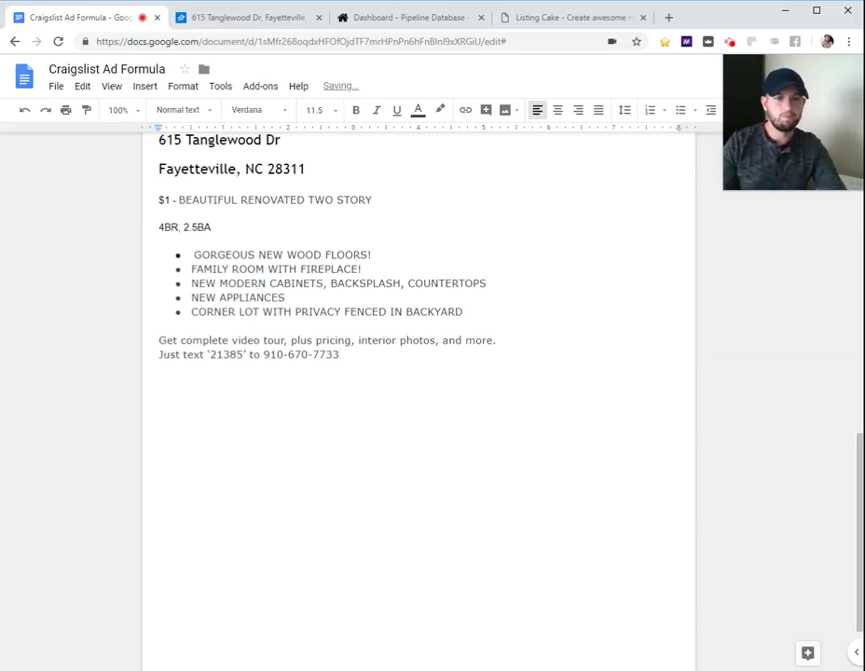
key(Return)
key(Return)
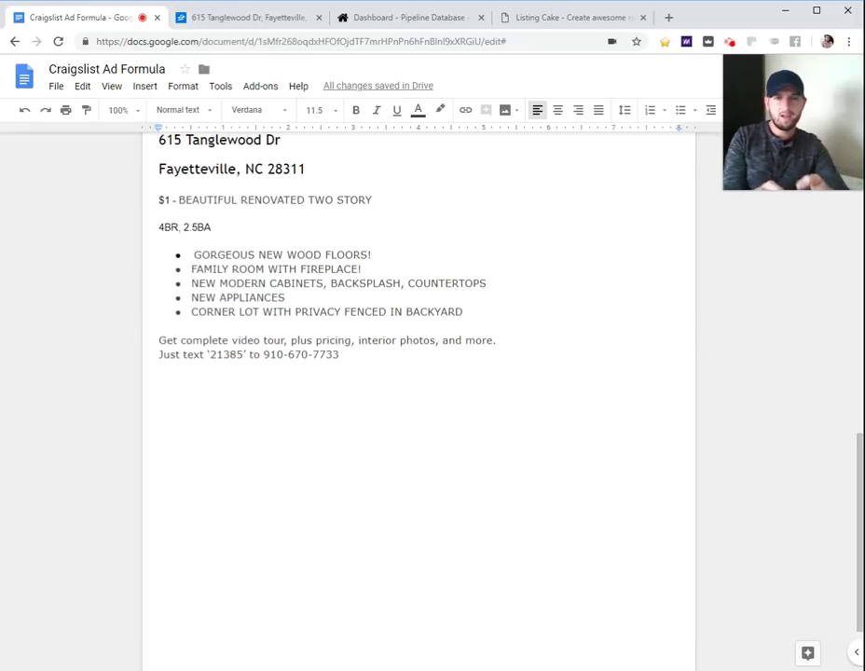
click(550, 20)
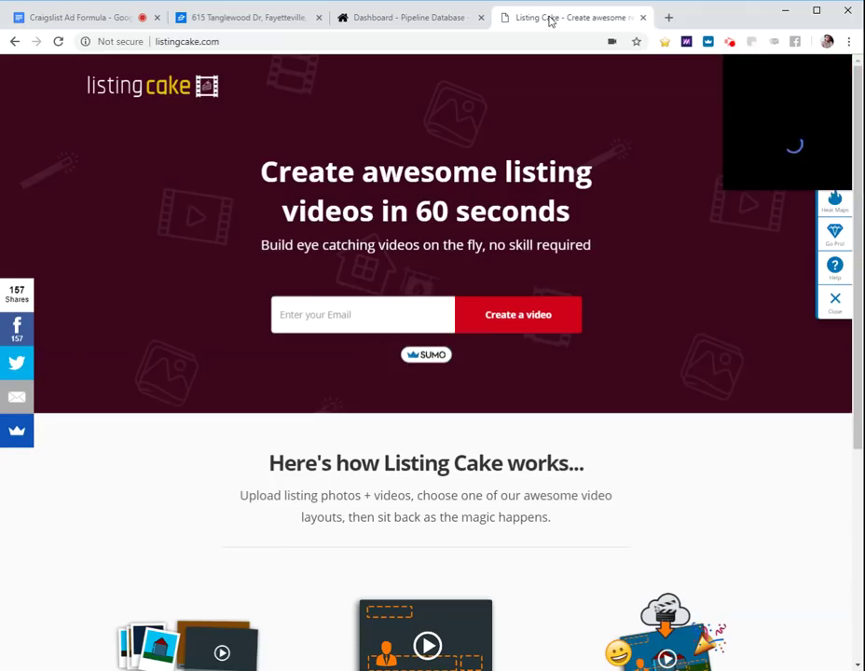
- Return to the Craigslist Ad Formula document and scroll back to the ad
click(85, 23)
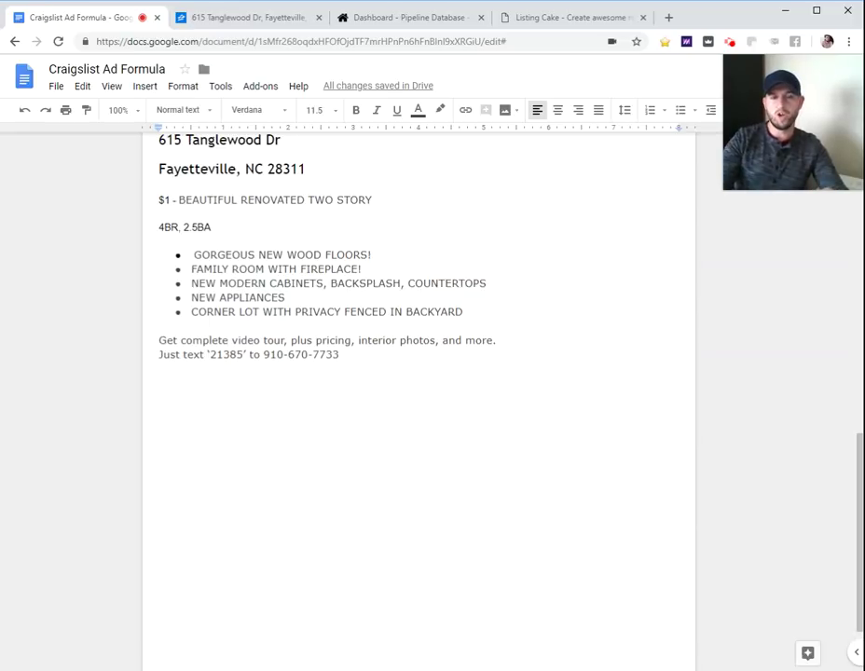
scroll(257, 149, down, 1)
scroll(420, 401, up, 2)
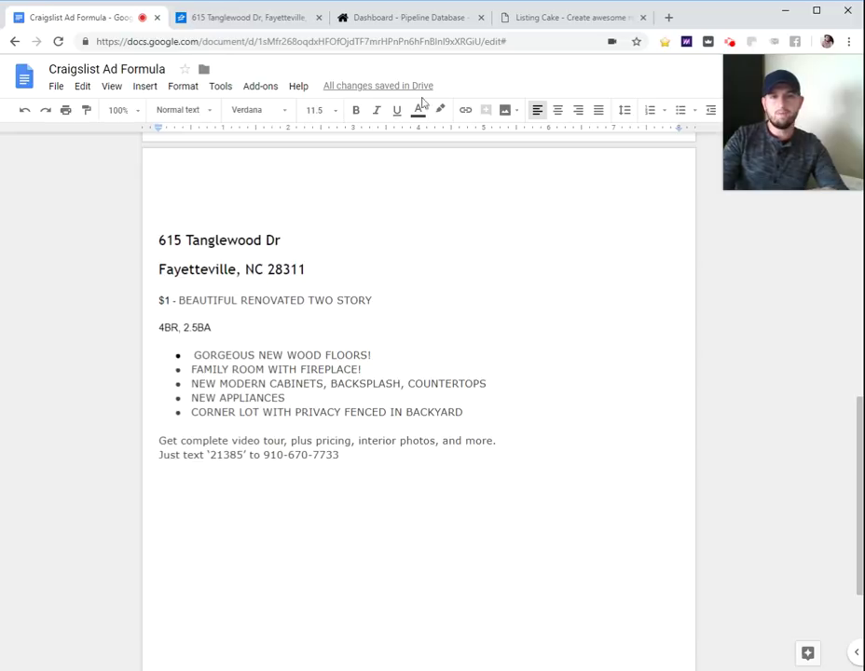
- Open the Craigslist ad generator under Pipeline Database Tools, then return to the ad document
click(438, 17)
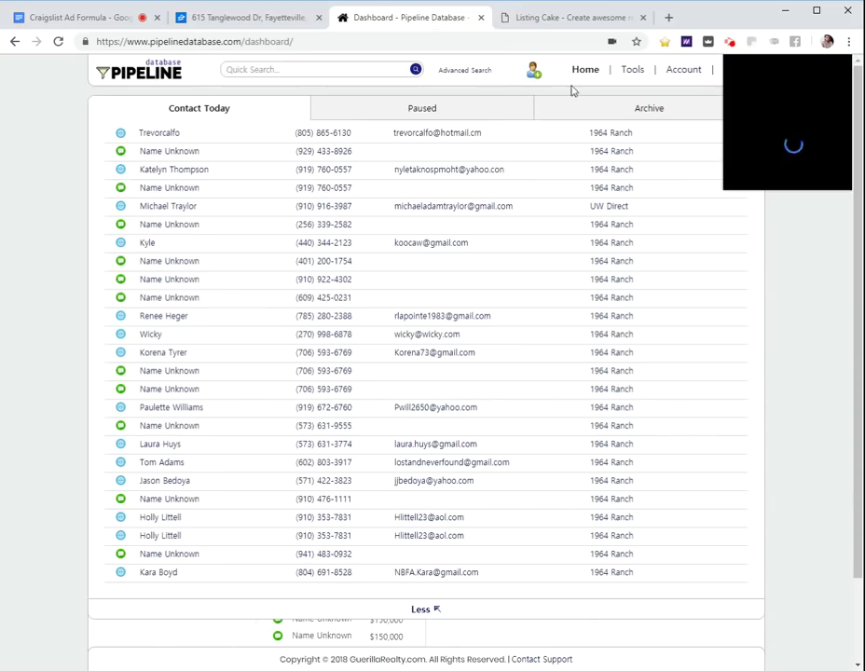
click(630, 72)
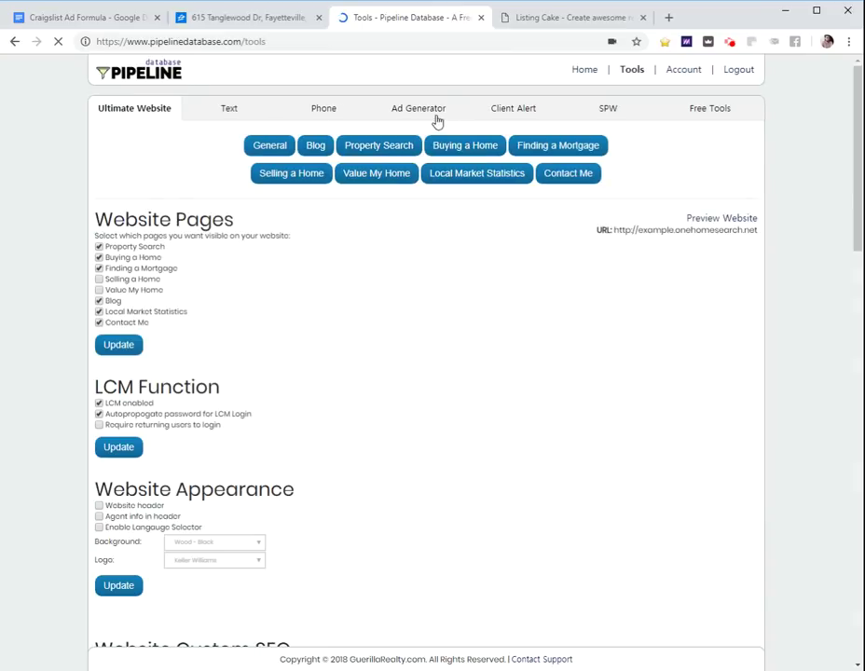
click(437, 114)
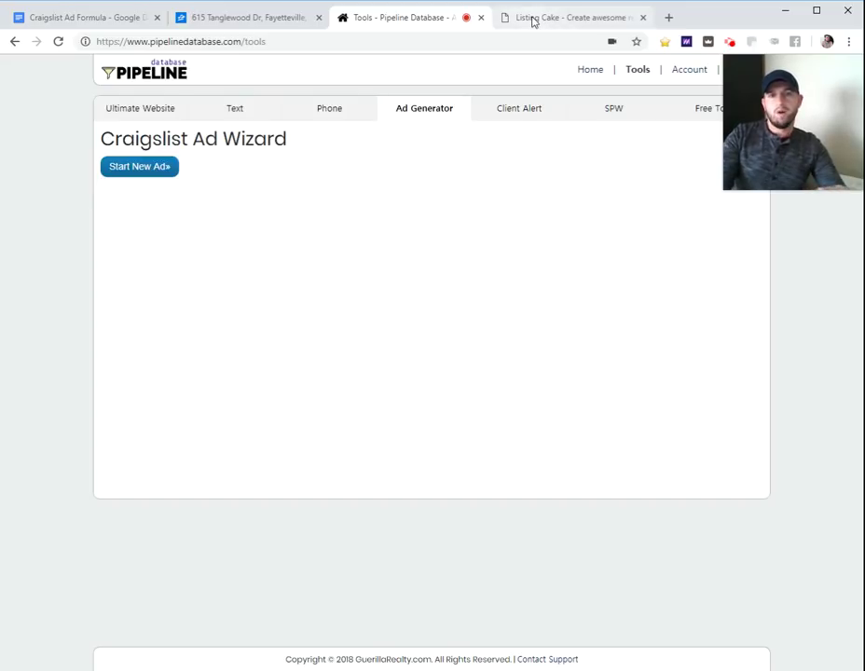
click(104, 22)
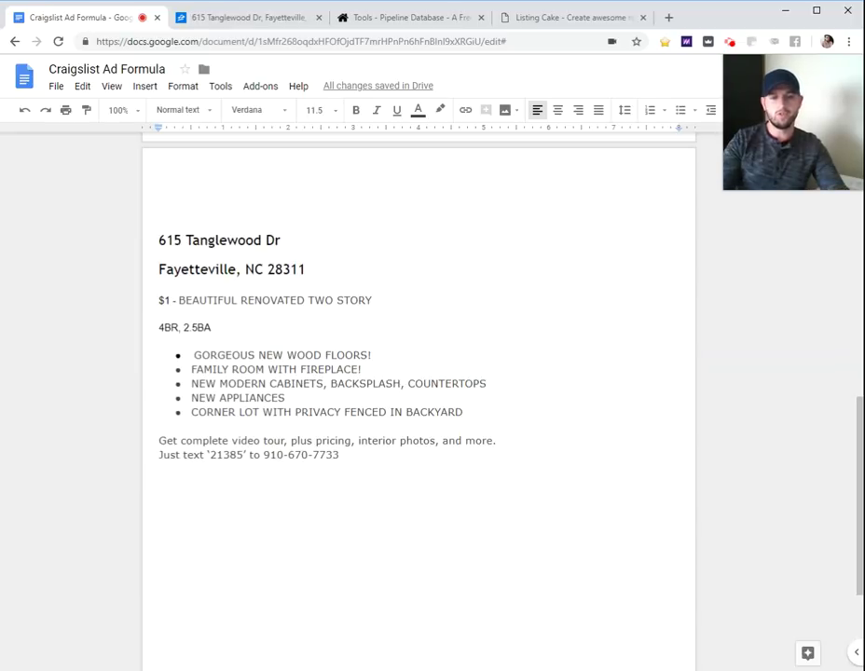
- Highlight the whole 'Just text' line with code 21385 and use a toolbar control on it
mouse_move(339, 457)
mouse_down()
mouse_move(172, 469)
mouse_move(164, 457)
mouse_up()
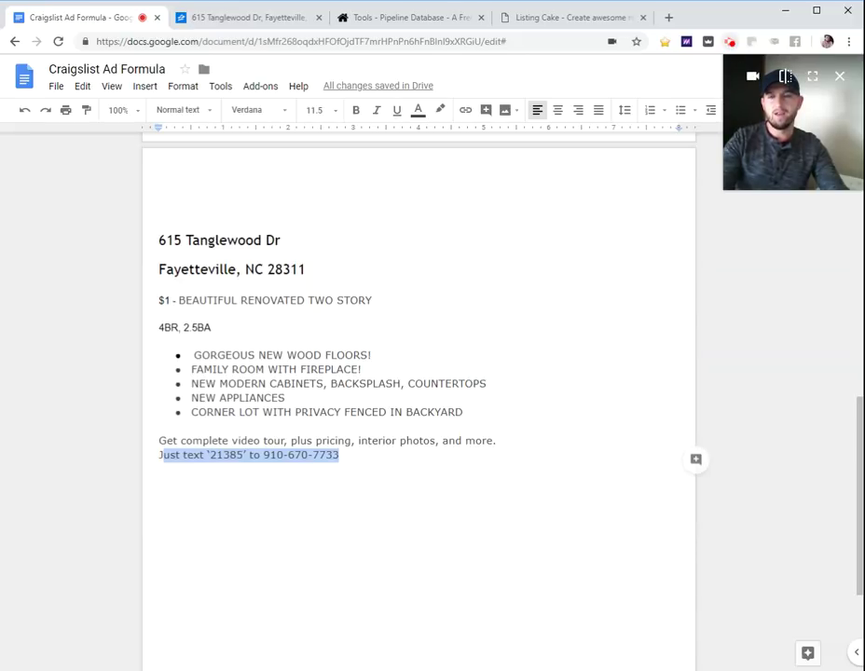
click(732, 56)
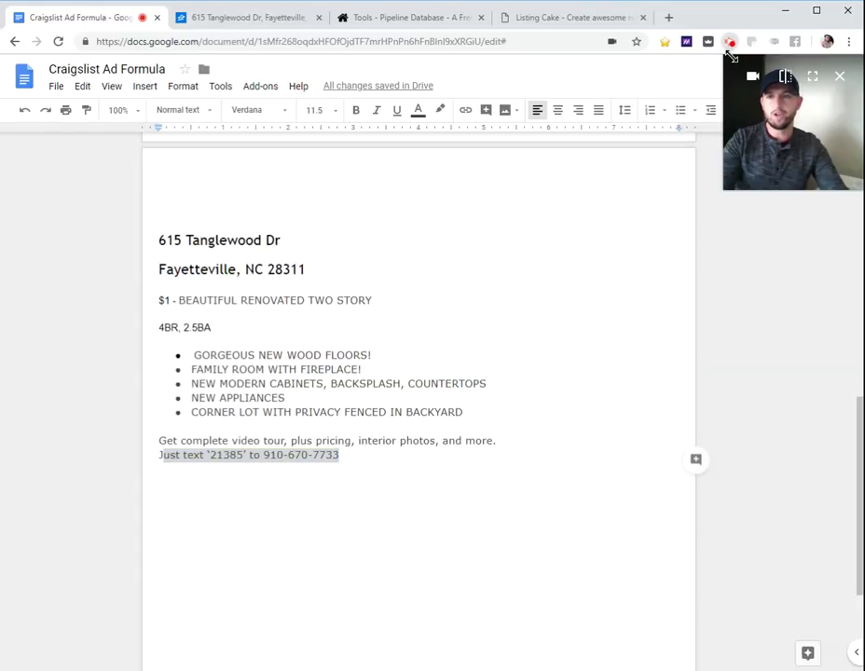